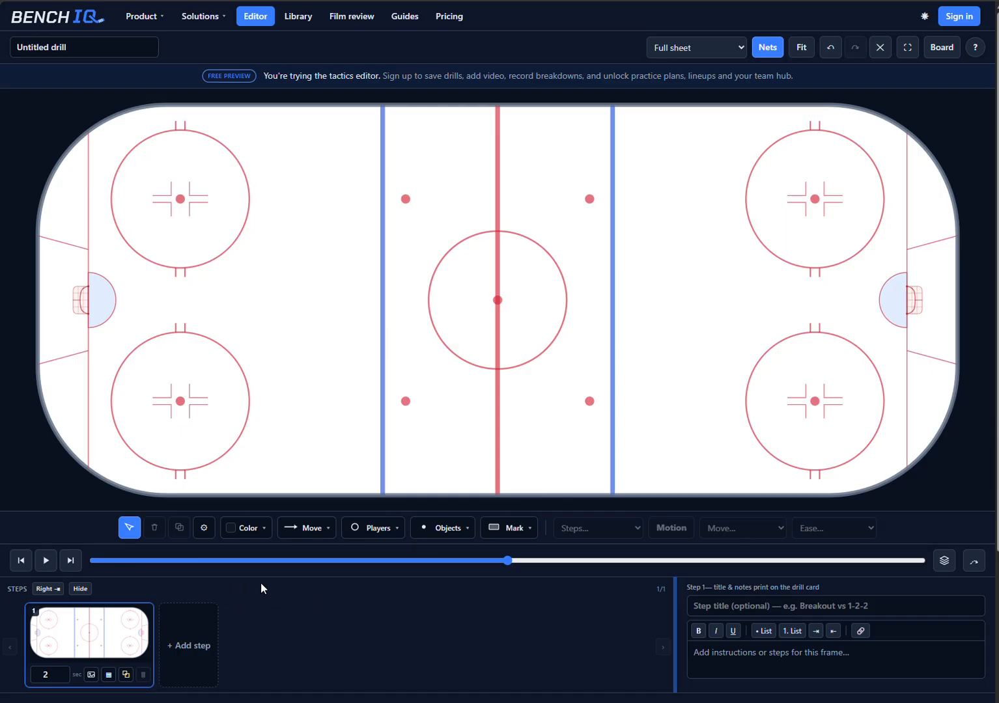
pyautogui.click(194, 624)
pyautogui.click(339, 635)
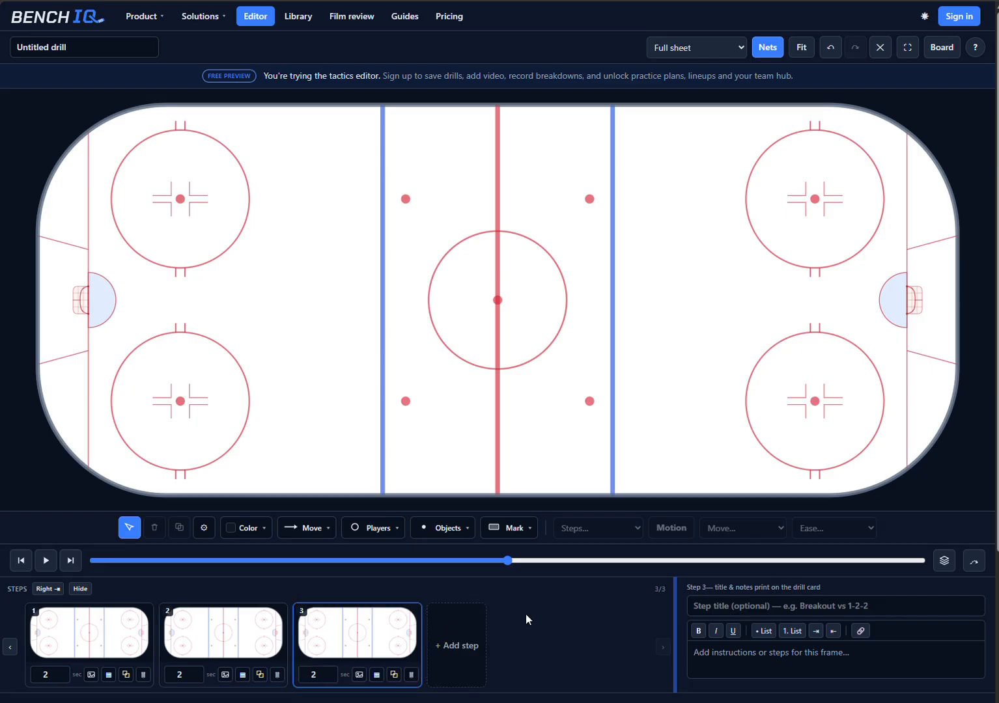
pyautogui.click(411, 675)
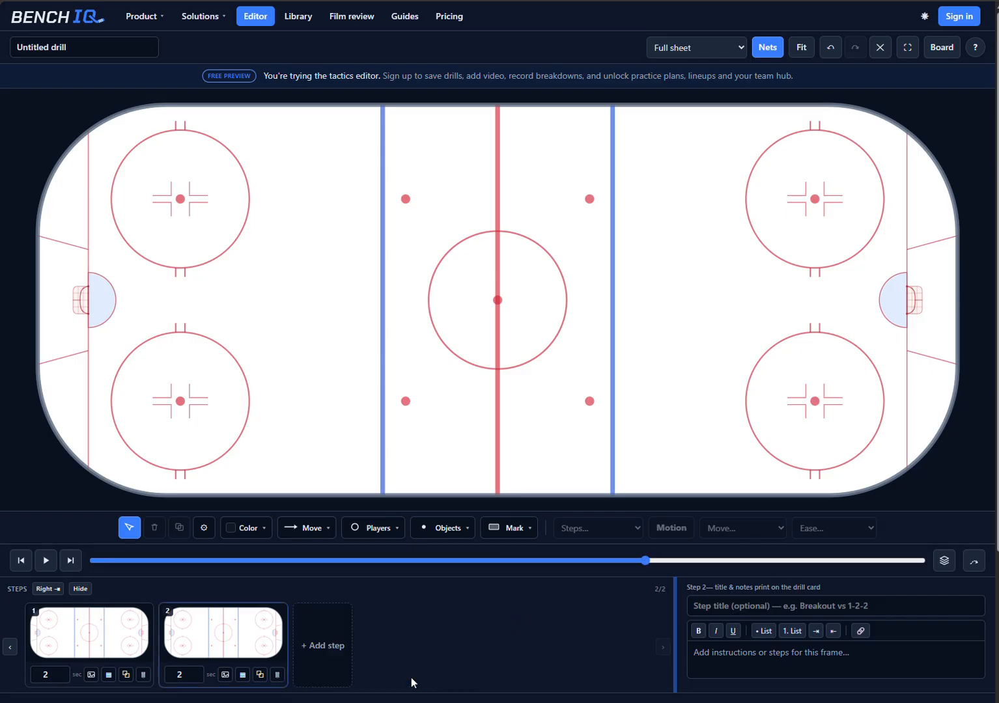
pyautogui.click(278, 675)
# Step: Place an X player near the upper-left faceoff circle and draw a straight skate line from it to the right zone
pyautogui.click(389, 524)
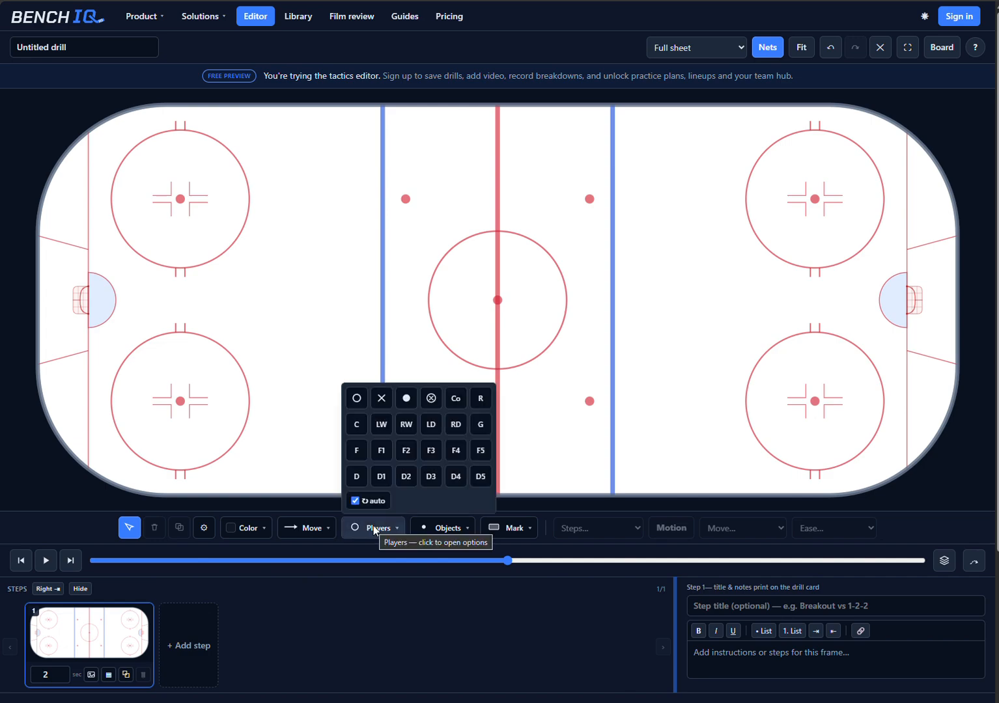
pyautogui.click(381, 398)
pyautogui.click(240, 275)
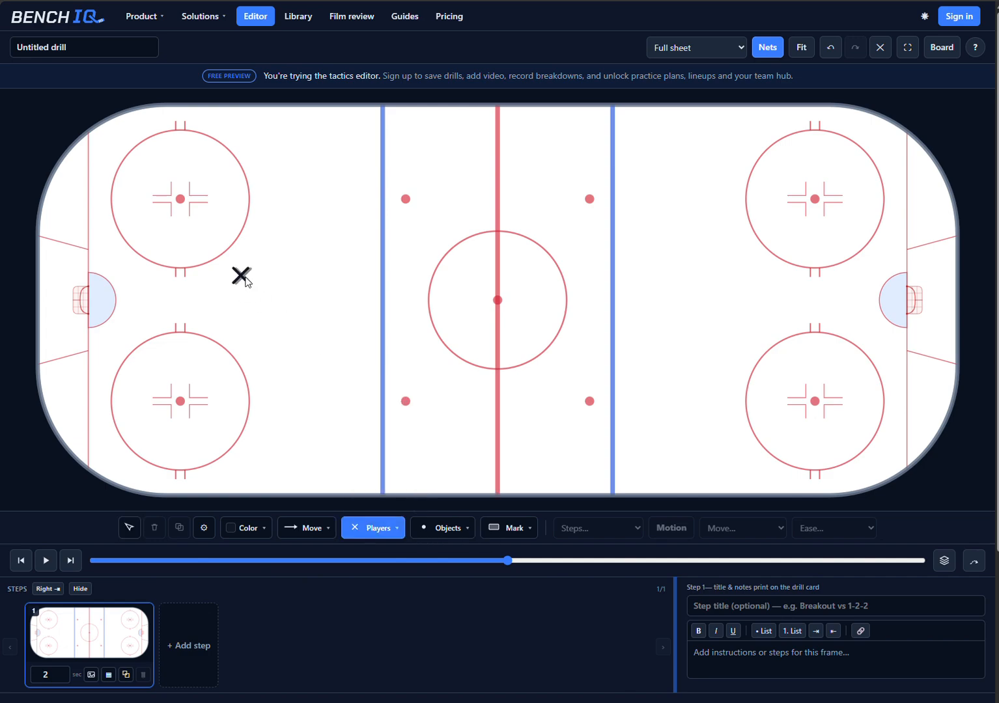
pyautogui.click(314, 528)
pyautogui.click(306, 394)
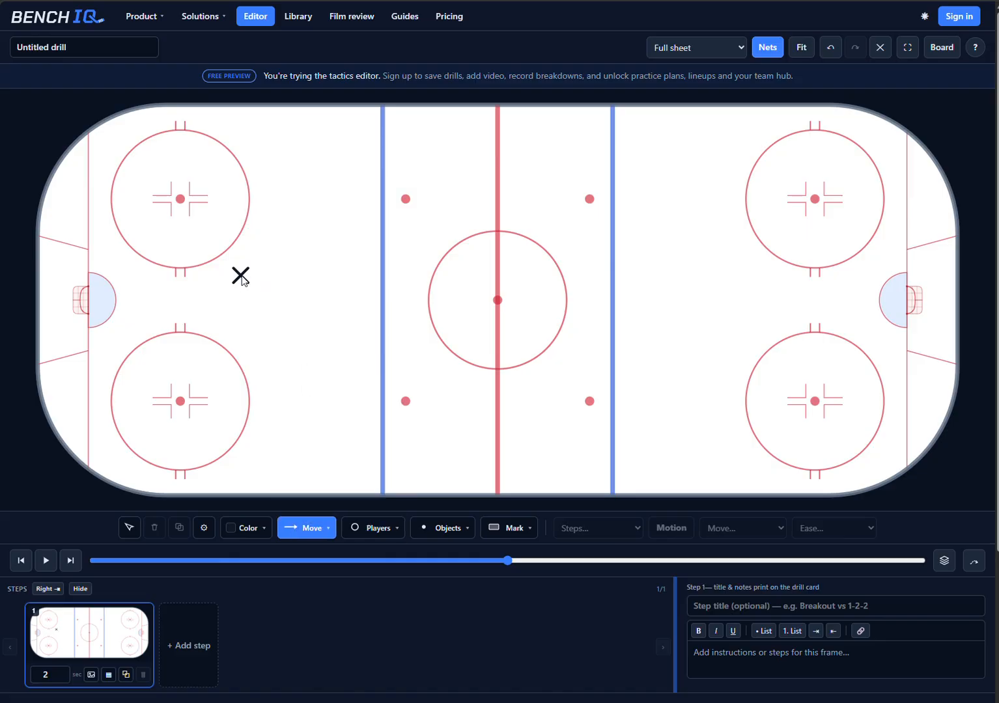
pyautogui.moveTo(276, 274); pyautogui.dragTo(773, 271)
pyautogui.press('Escape')
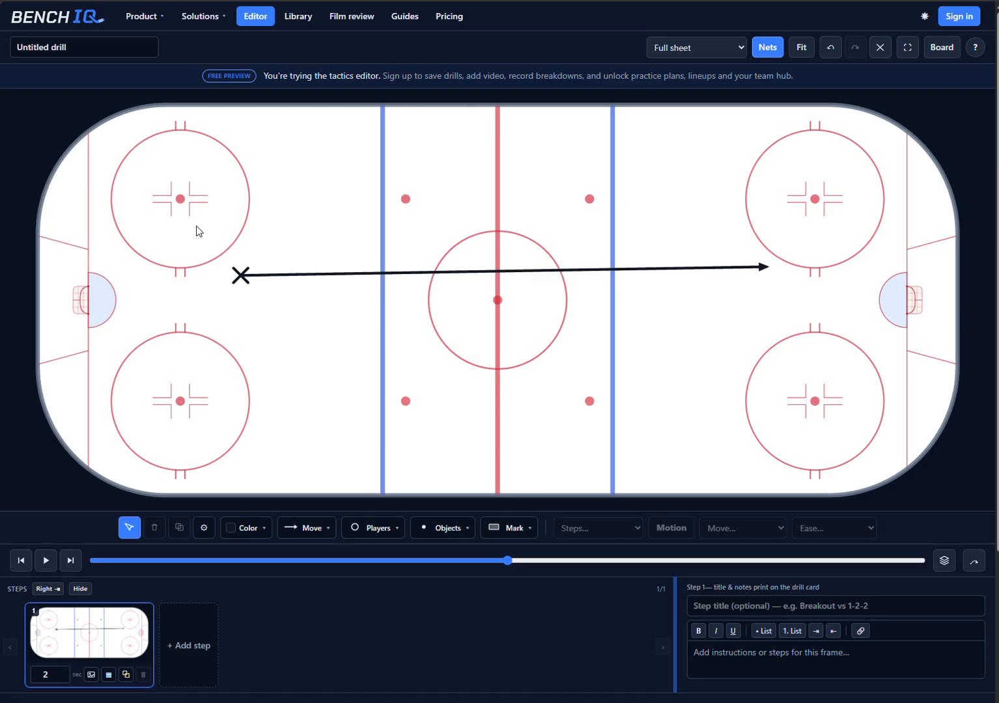
# Step: Attach the X player to its skate line, continue the movement into a second step and play the animation from the start
pyautogui.moveTo(198, 231); pyautogui.dragTo(765, 311)
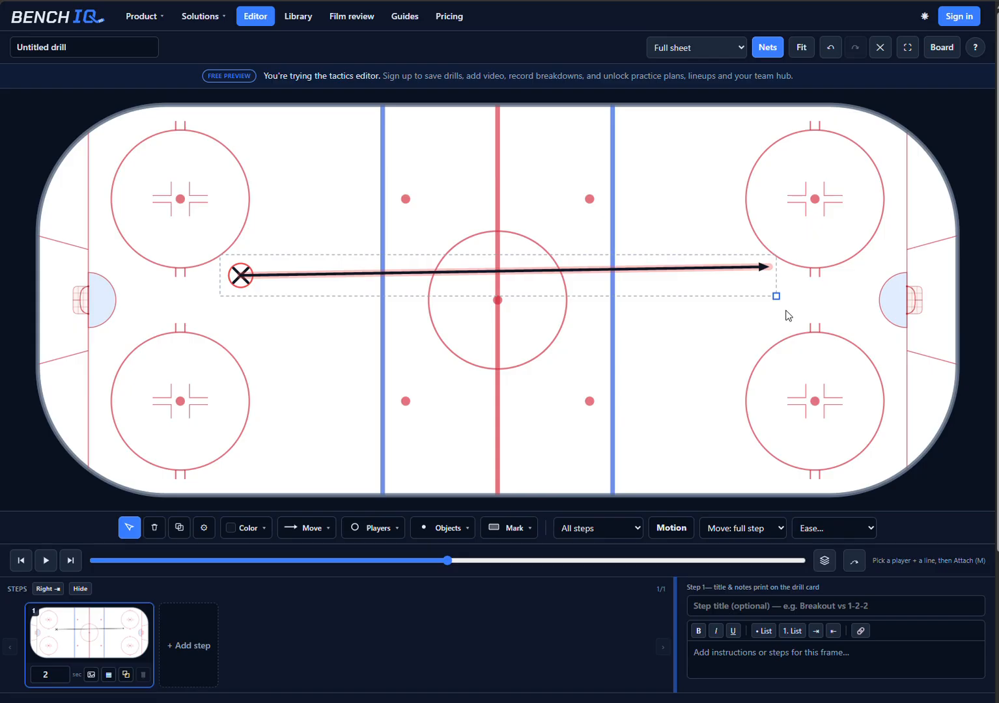
pyautogui.press('m')
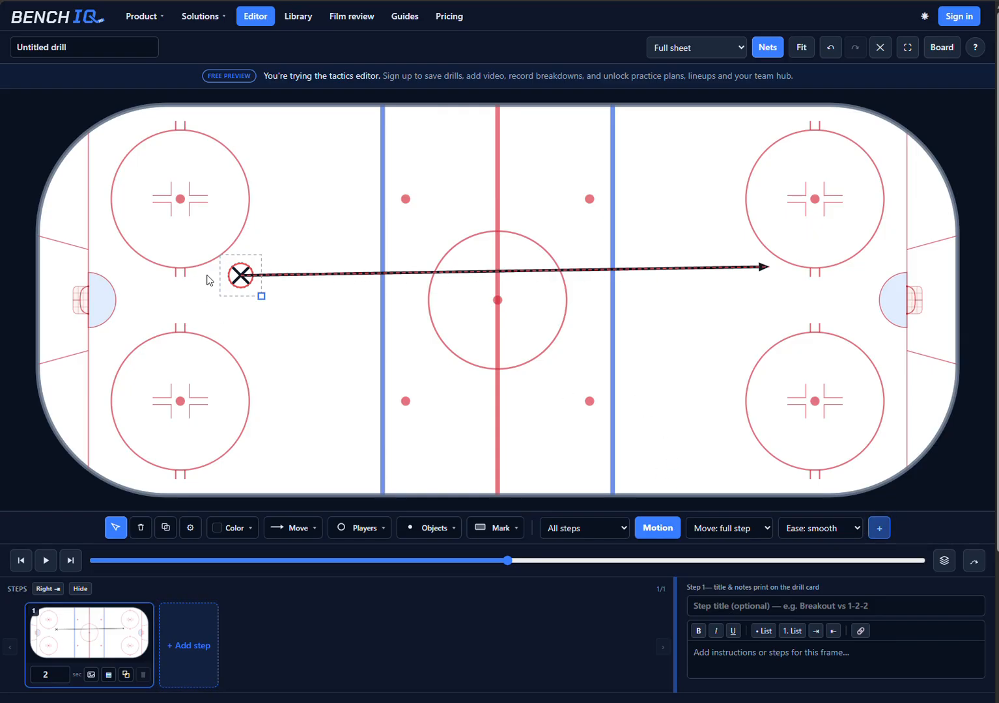
pyautogui.click(880, 529)
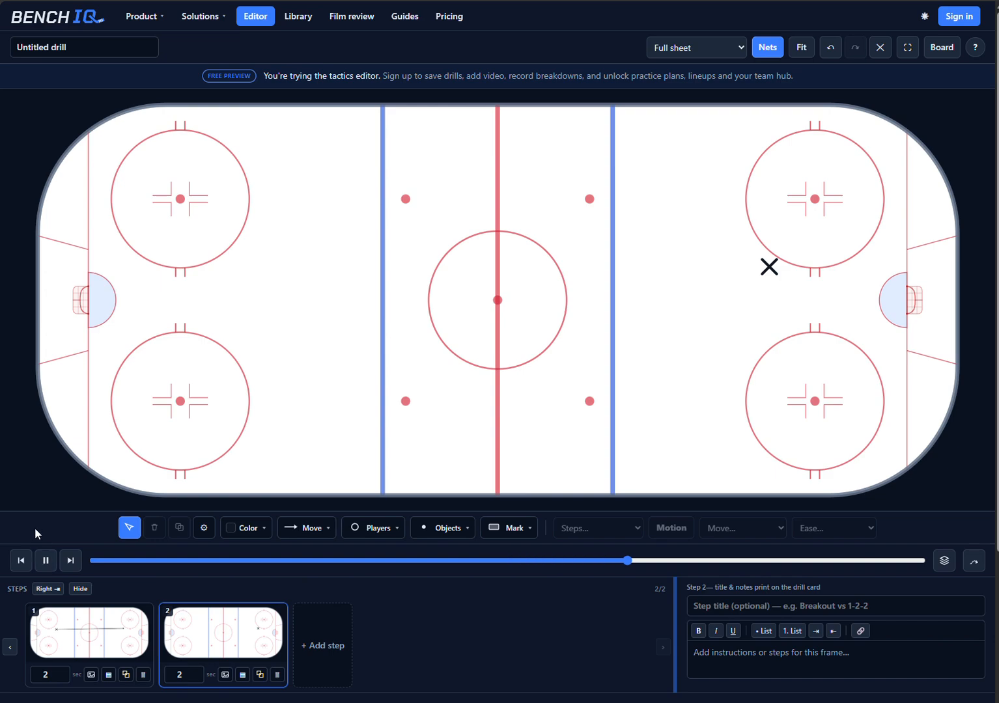
pyautogui.click(21, 560)
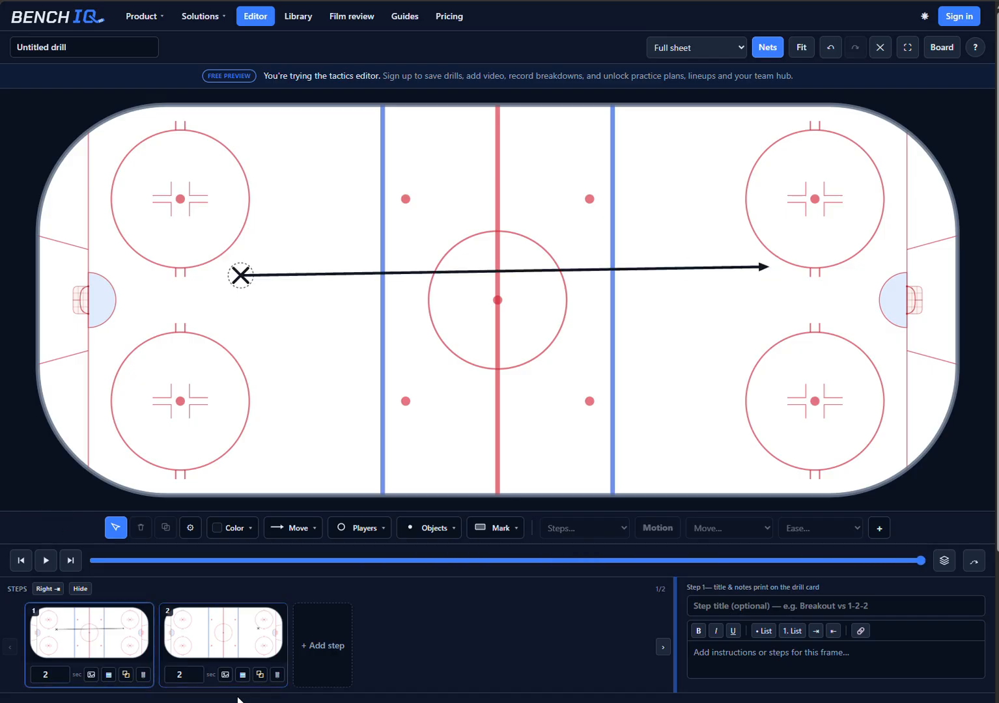
# Step: Delete step 2 and clear the player and skate line from the rink
pyautogui.click(277, 674)
pyautogui.moveTo(166, 231); pyautogui.dragTo(684, 333)
pyautogui.press('Delete')
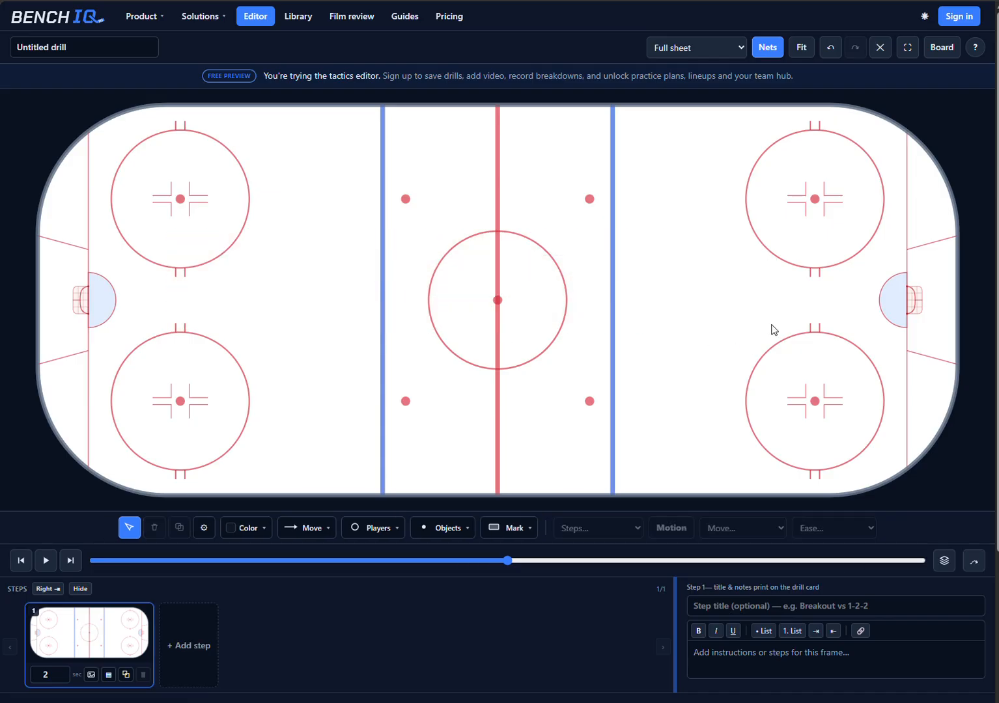
# Step: Place two X players, one at the inner edge of each left-zone faceoff circle
pyautogui.click(371, 528)
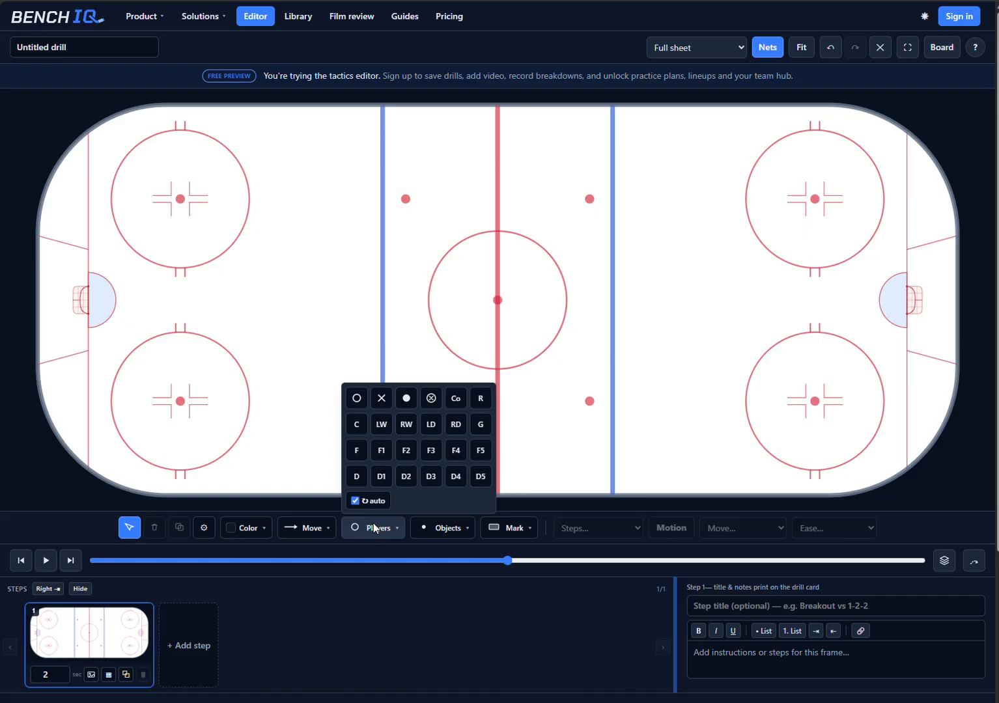
pyautogui.click(381, 396)
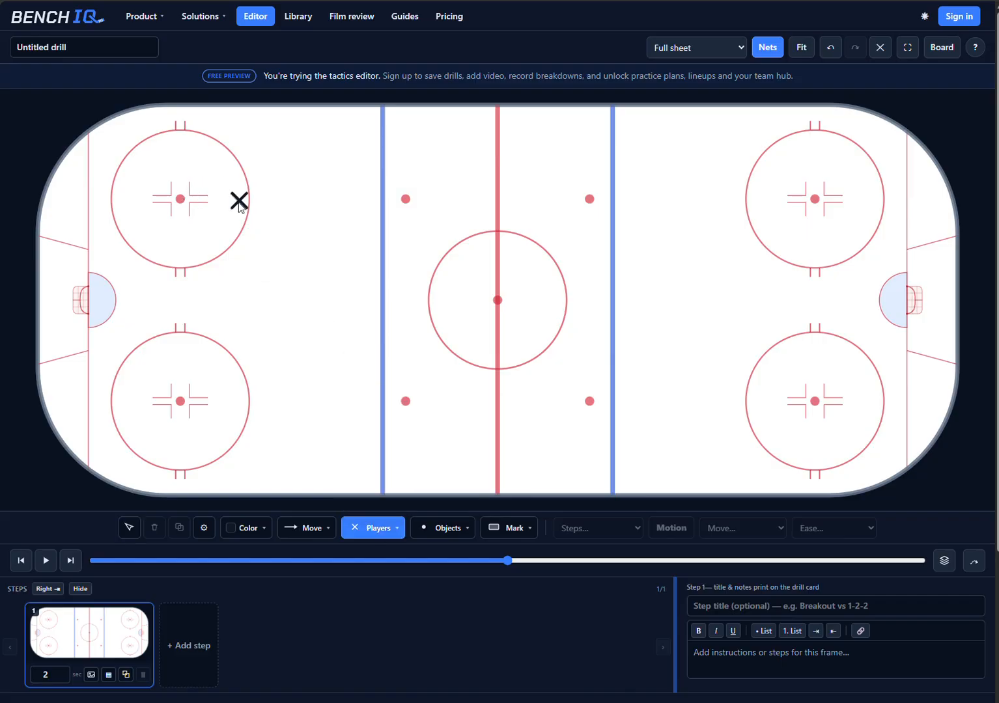
pyautogui.click(239, 201)
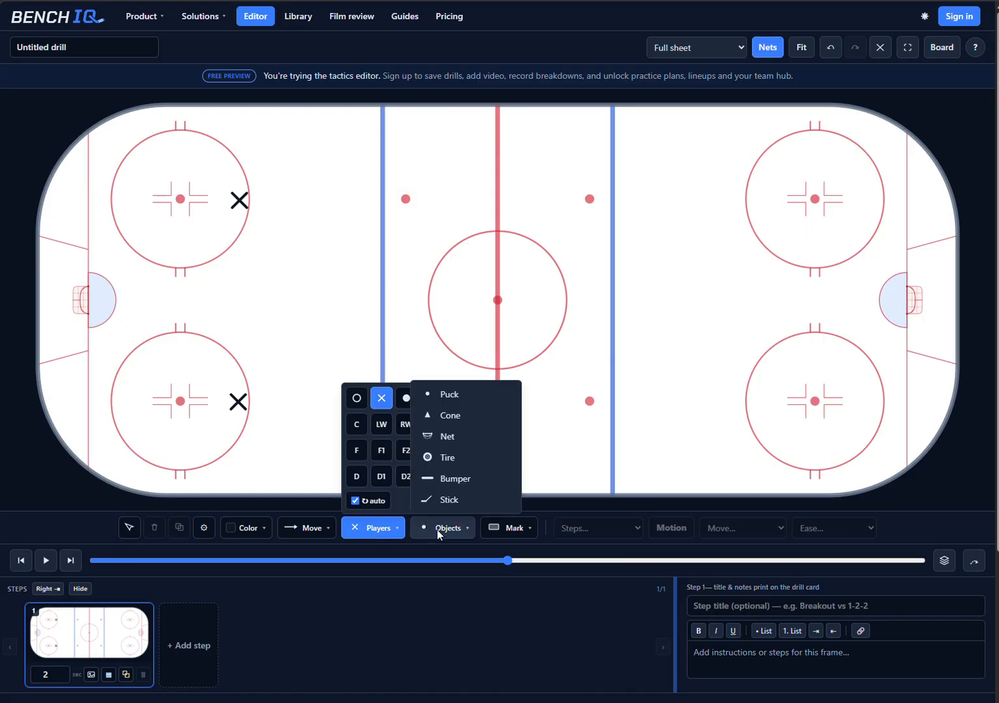
# Step: Place four pucks around the X player in the lower-left faceoff circle
pyautogui.click(438, 528)
pyautogui.click(441, 521)
pyautogui.click(440, 397)
pyautogui.click(234, 386)
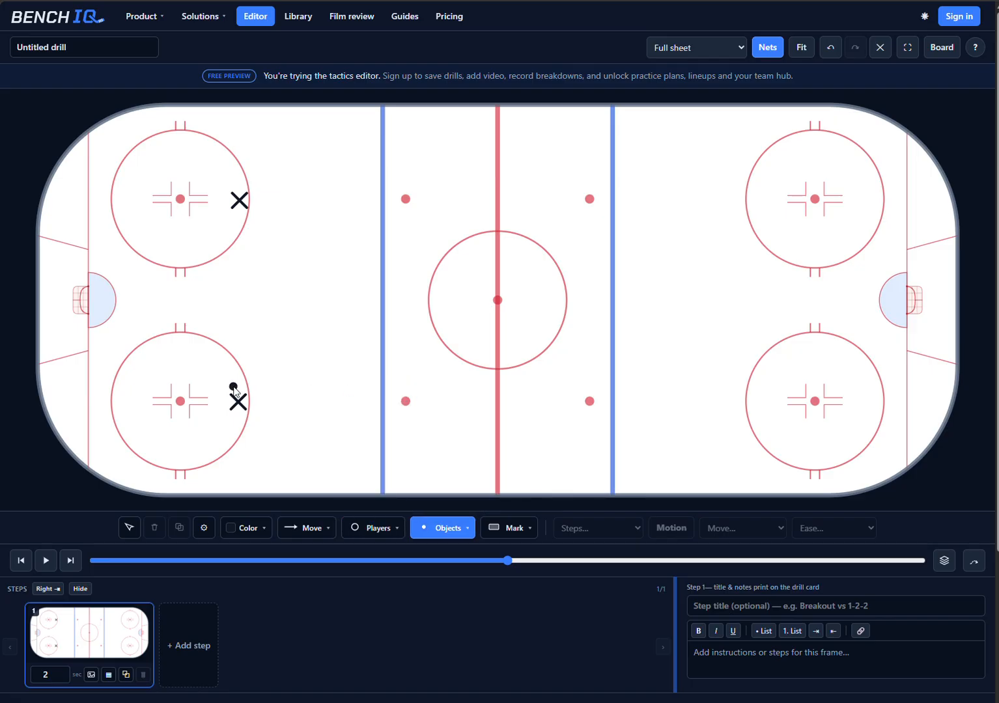
pyautogui.click(220, 408)
pyautogui.click(234, 419)
pyautogui.click(253, 396)
# Step: Draw a curved skate line from the upper player to the center circle's lower-left edge and a pass line from the rightmost puck to meet it
pyautogui.click(302, 529)
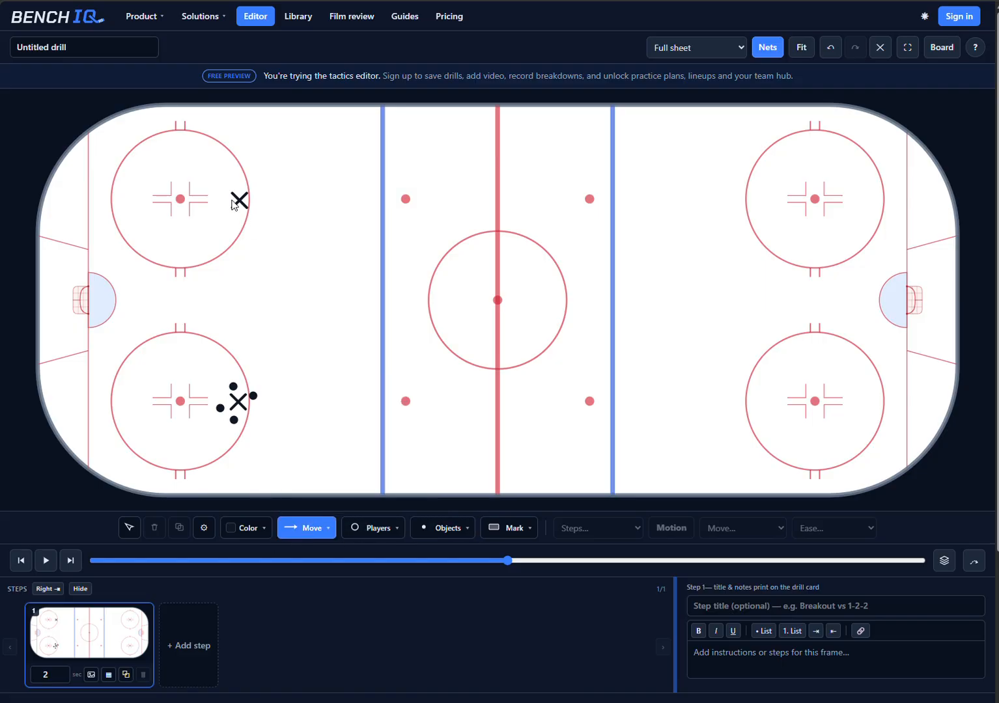
pyautogui.moveTo(244, 201)
pyautogui.mouseDown()
pyautogui.moveTo(359, 181)
pyautogui.moveTo(417, 194)
pyautogui.moveTo(449, 354)
pyautogui.moveTo(462, 371)
pyautogui.mouseUp()
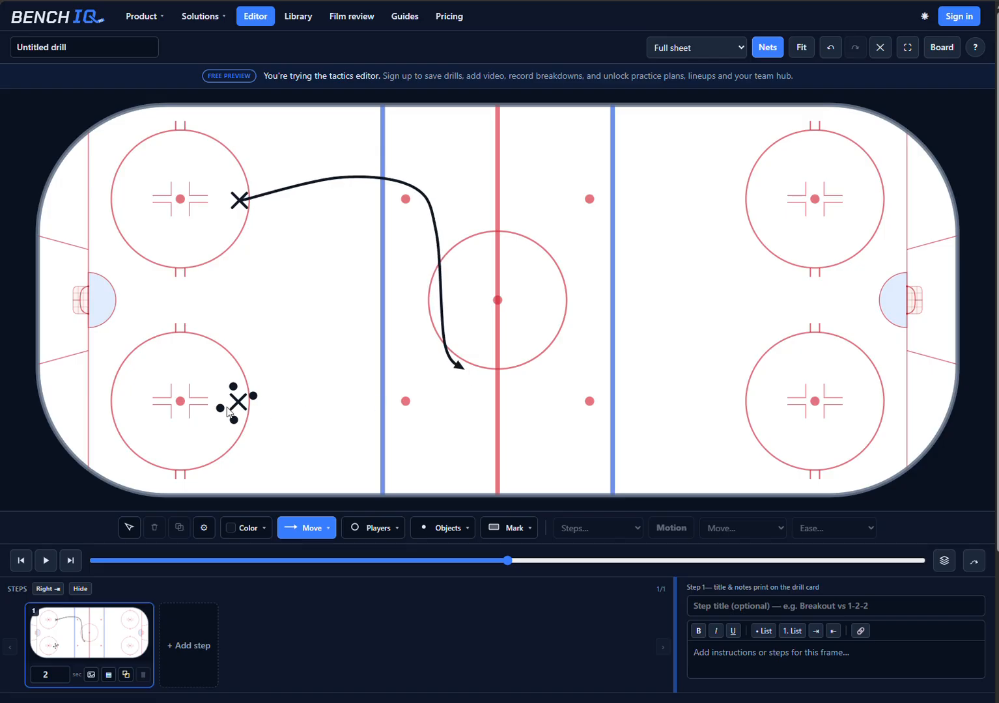
pyautogui.click(326, 528)
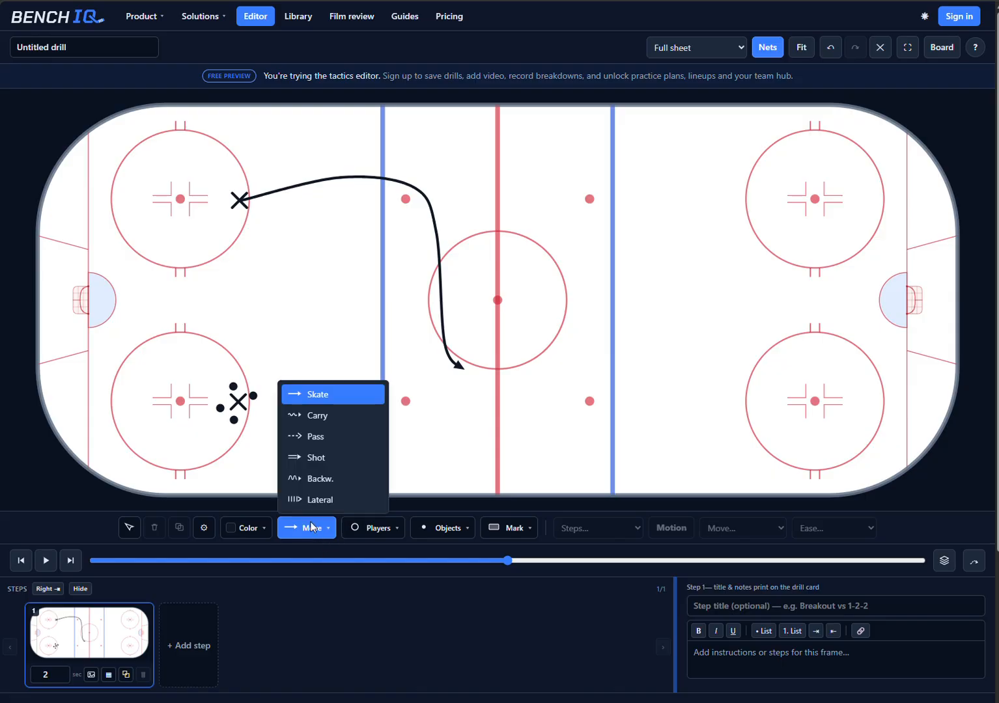
pyautogui.click(309, 434)
pyautogui.moveTo(257, 397); pyautogui.dragTo(452, 369)
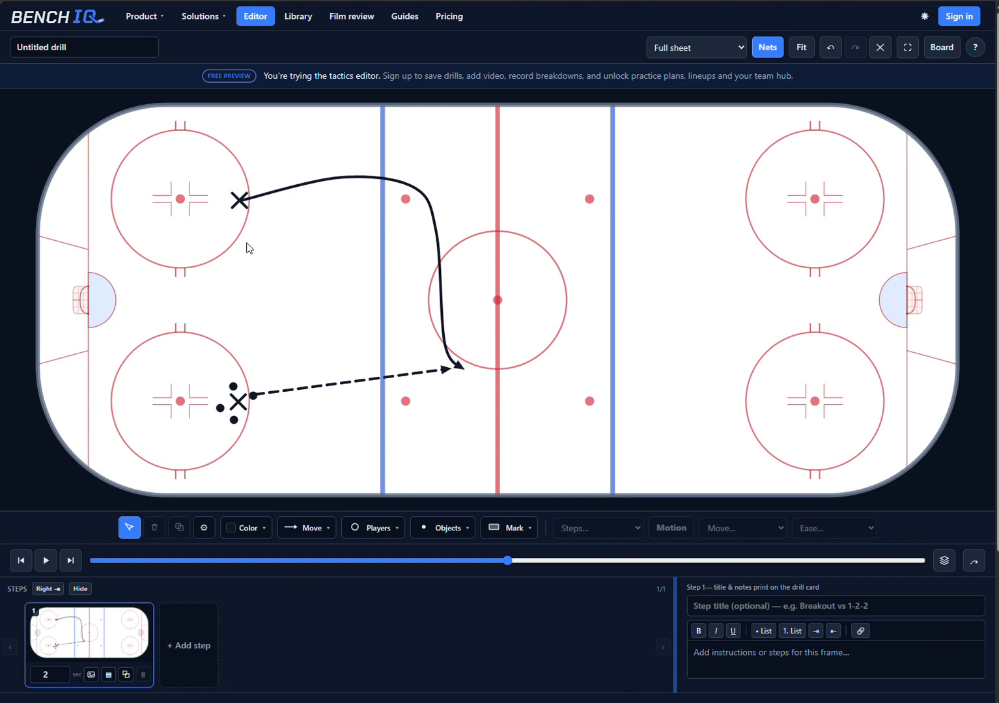
# Step: Attach the upper player to the skate line and the rightmost puck to the pass line as motions
pyautogui.moveTo(213, 174); pyautogui.dragTo(359, 224)
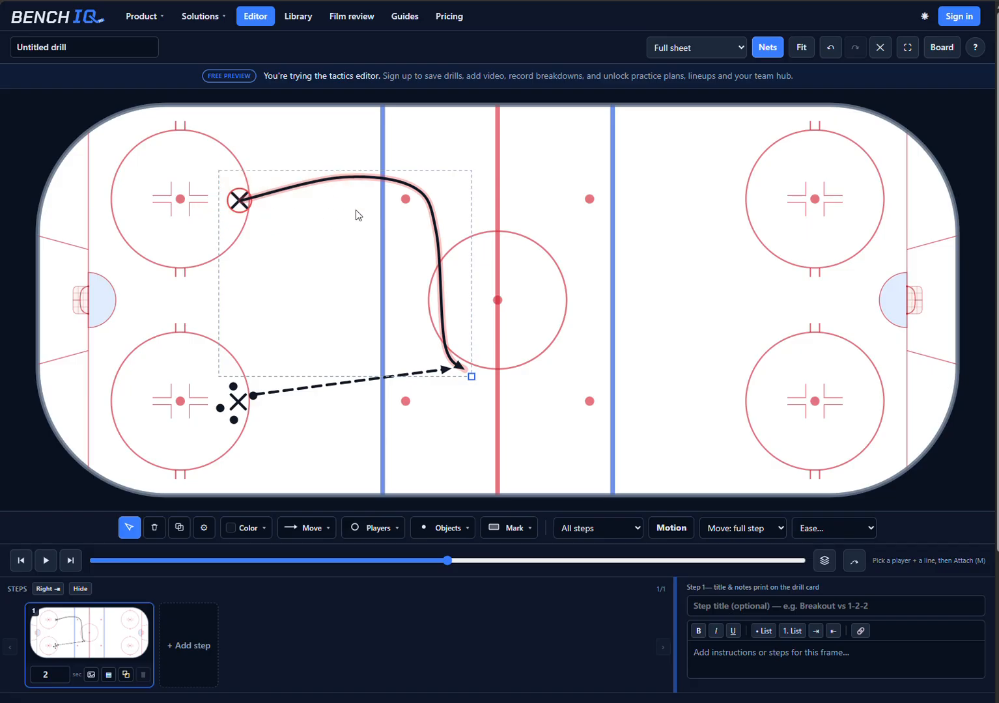
pyautogui.click(671, 528)
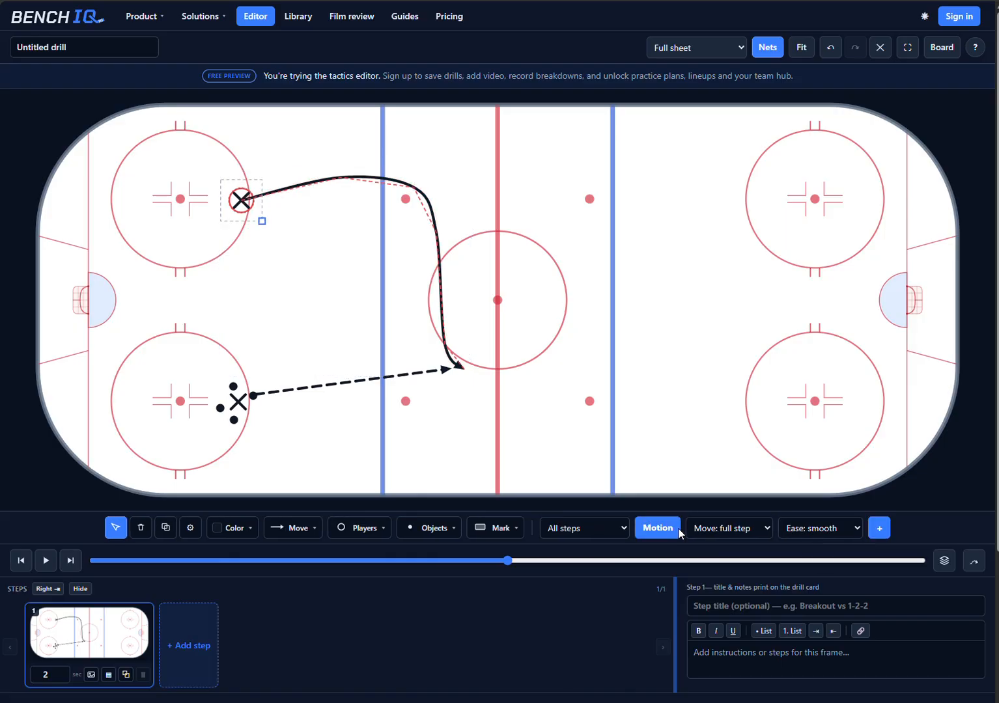
pyautogui.click(257, 401)
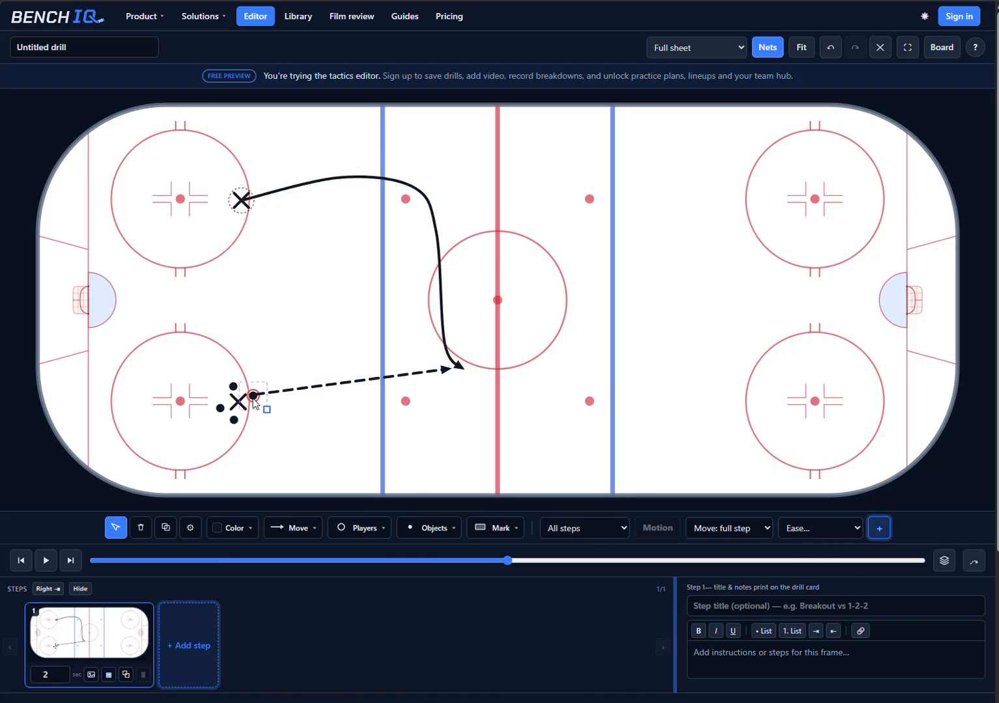
pyautogui.keyDown('shift'); pyautogui.click(292, 395); pyautogui.keyUp('shift')
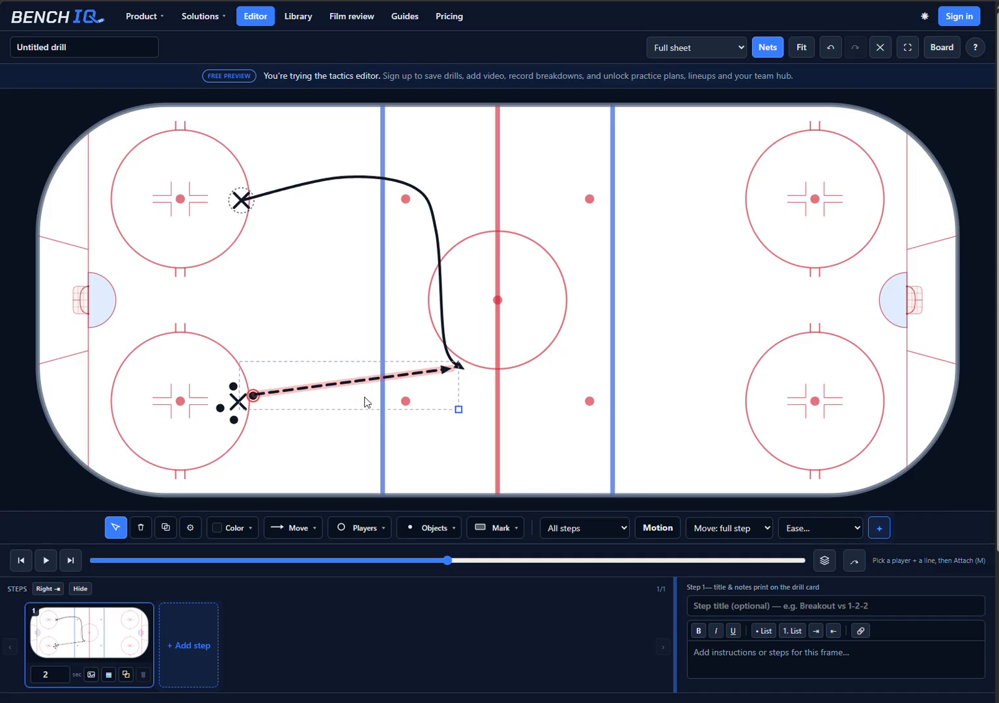
pyautogui.click(650, 529)
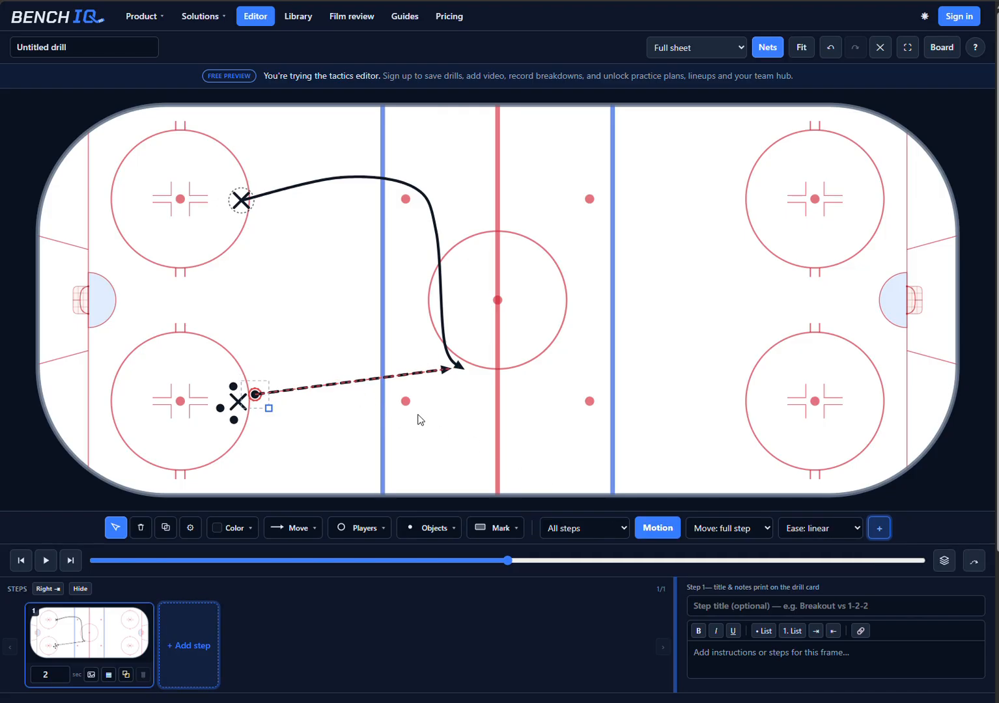
# Step: Continue into a second step and draw a curved carry line from the receiving player to the slot in the right zone
pyautogui.click(880, 529)
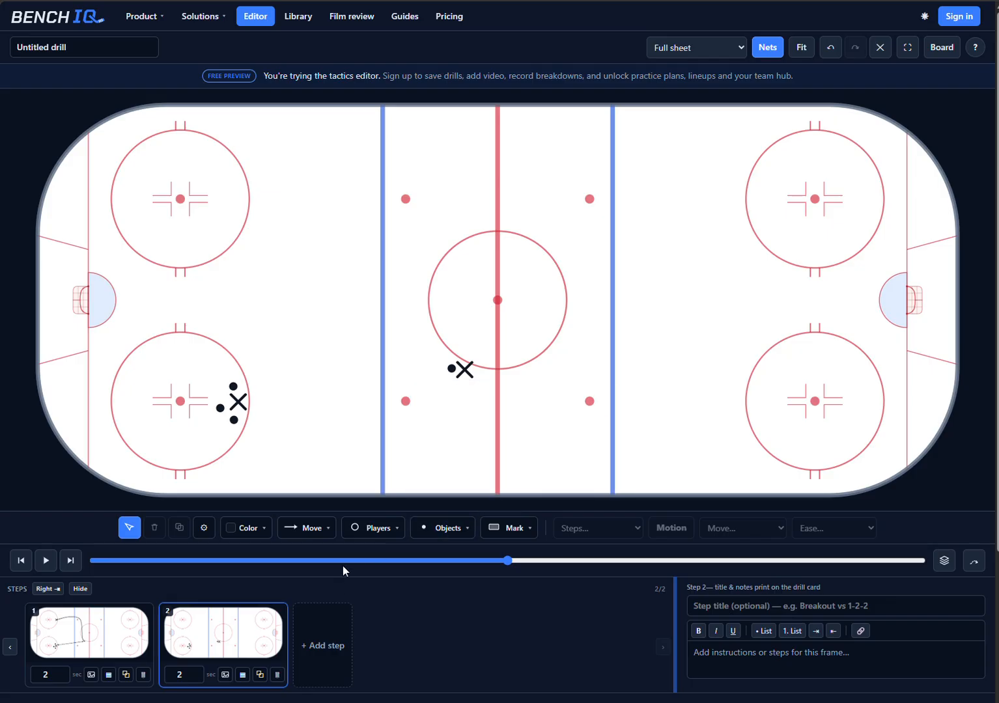
pyautogui.moveTo(301, 528)
pyautogui.click(295, 498)
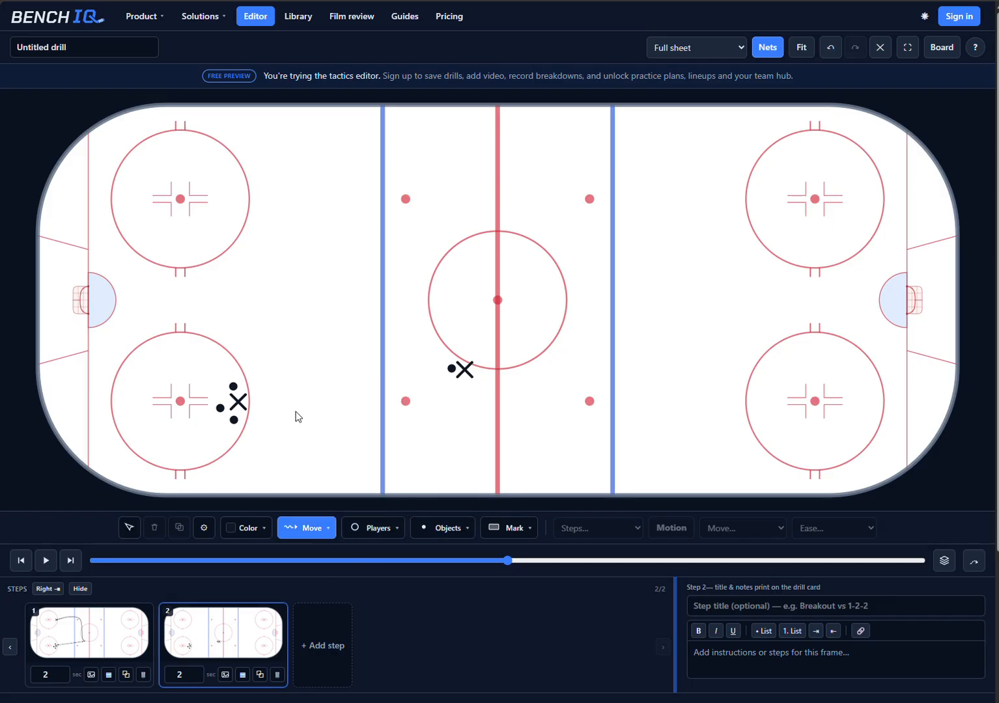
pyautogui.moveTo(466, 375)
pyautogui.mouseDown()
pyautogui.moveTo(484, 400)
pyautogui.moveTo(544, 428)
pyautogui.moveTo(626, 408)
pyautogui.moveTo(677, 334)
pyautogui.moveTo(728, 314)
pyautogui.mouseUp()
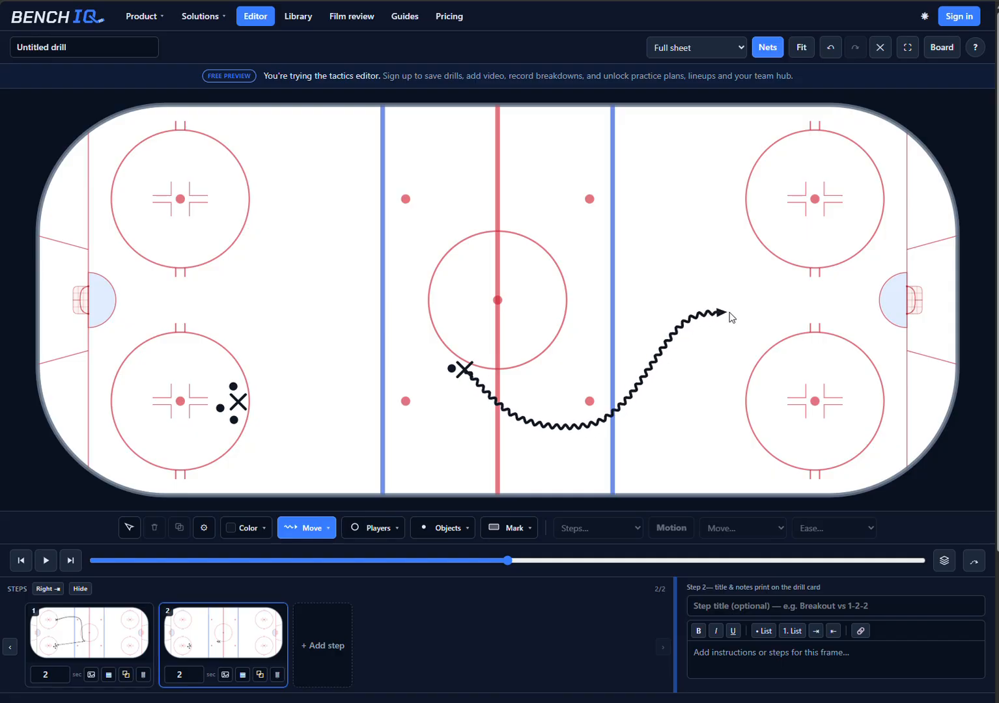
# Step: Attach the receiving player and the passed puck to the carry line as a motion
pyautogui.press('Escape')
pyautogui.moveTo(430, 339); pyautogui.dragTo(581, 442)
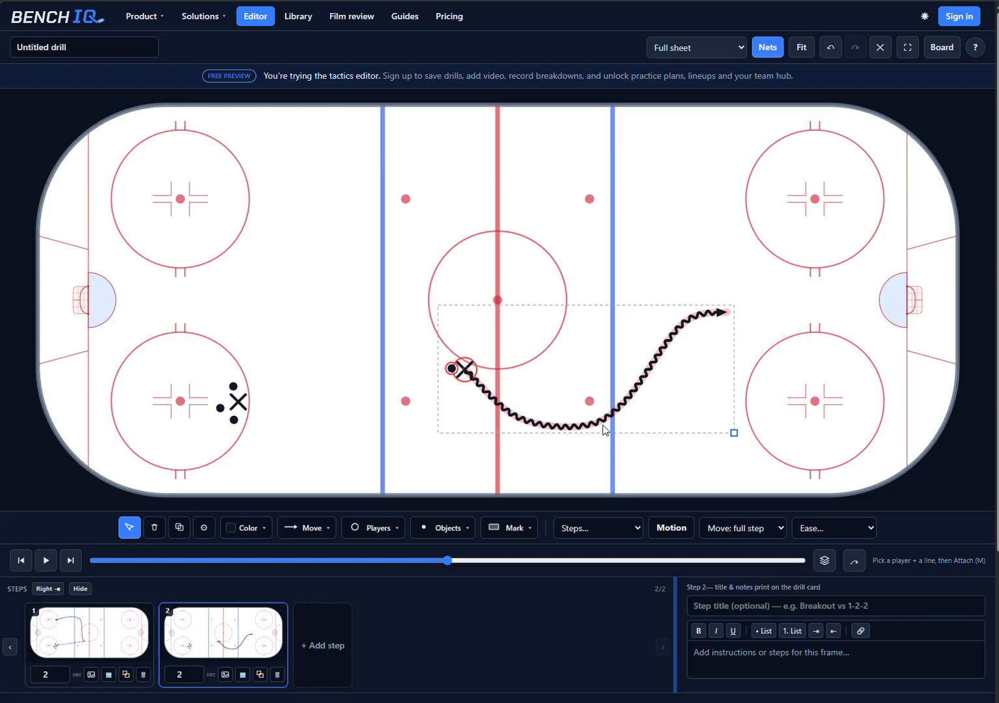
pyautogui.click(671, 529)
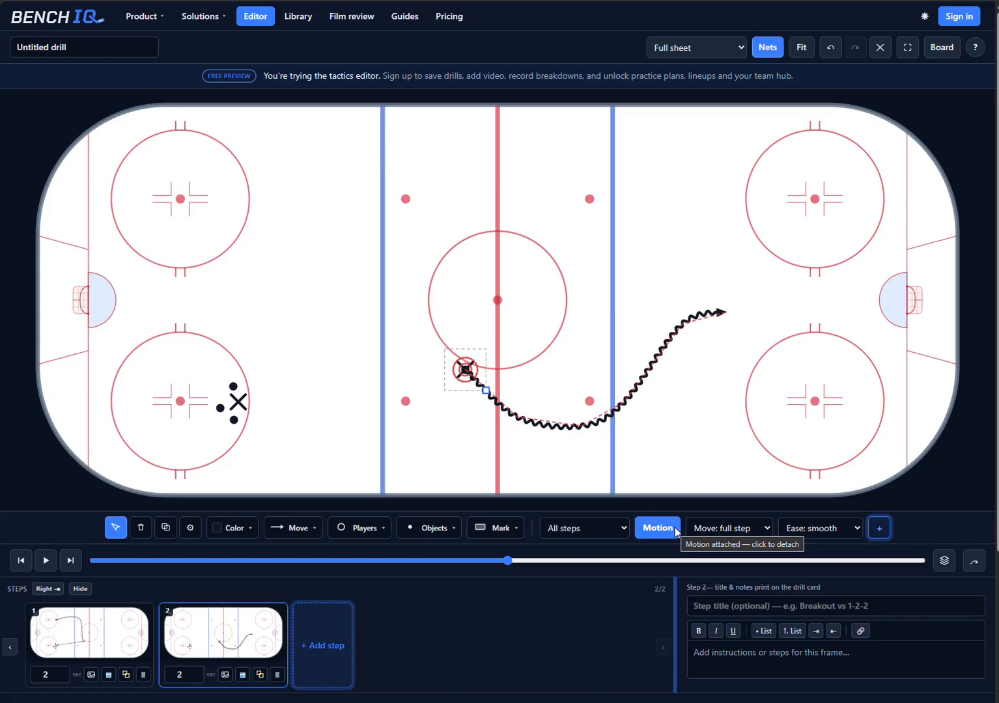
# Step: Continue into a third step and draw a shot line from the puck carrier to the right net's crease
pyautogui.click(882, 529)
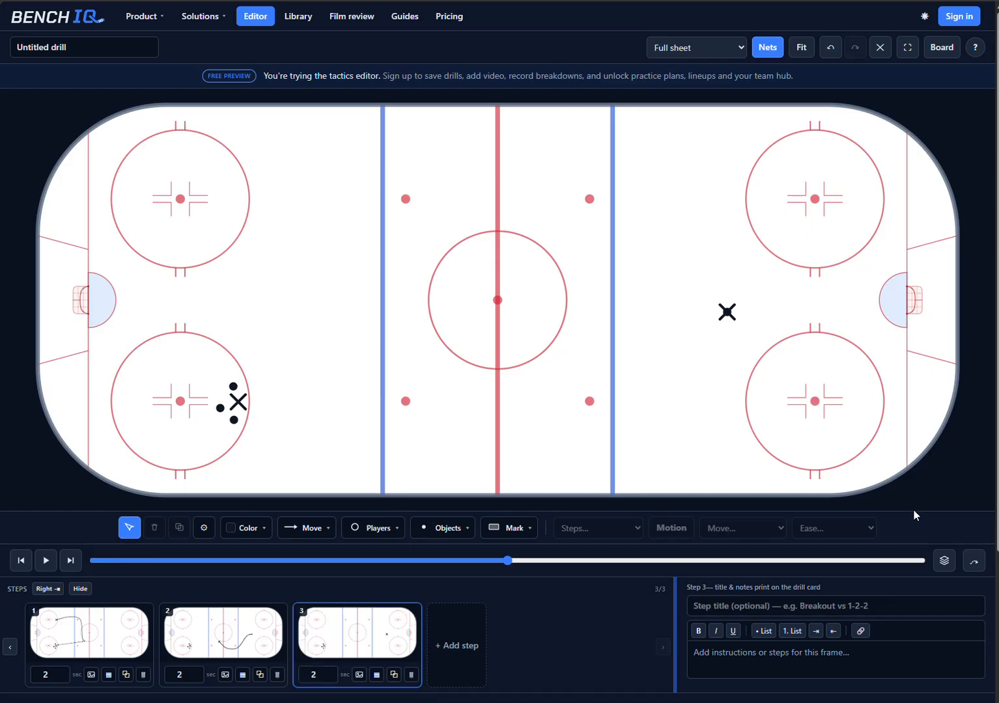
pyautogui.click(318, 521)
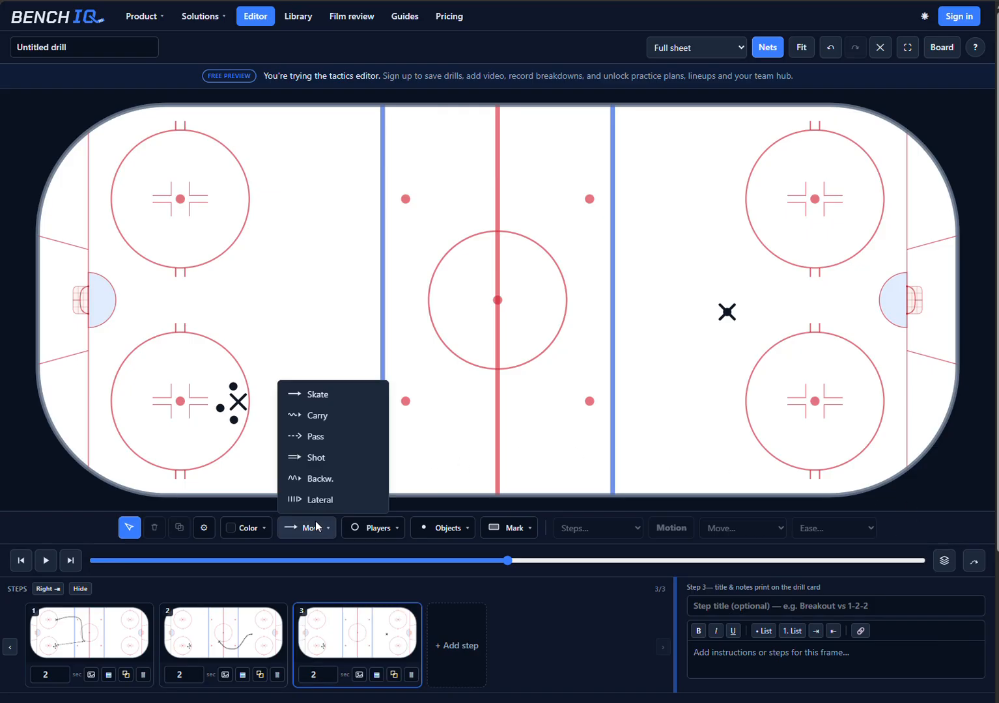
pyautogui.click(306, 458)
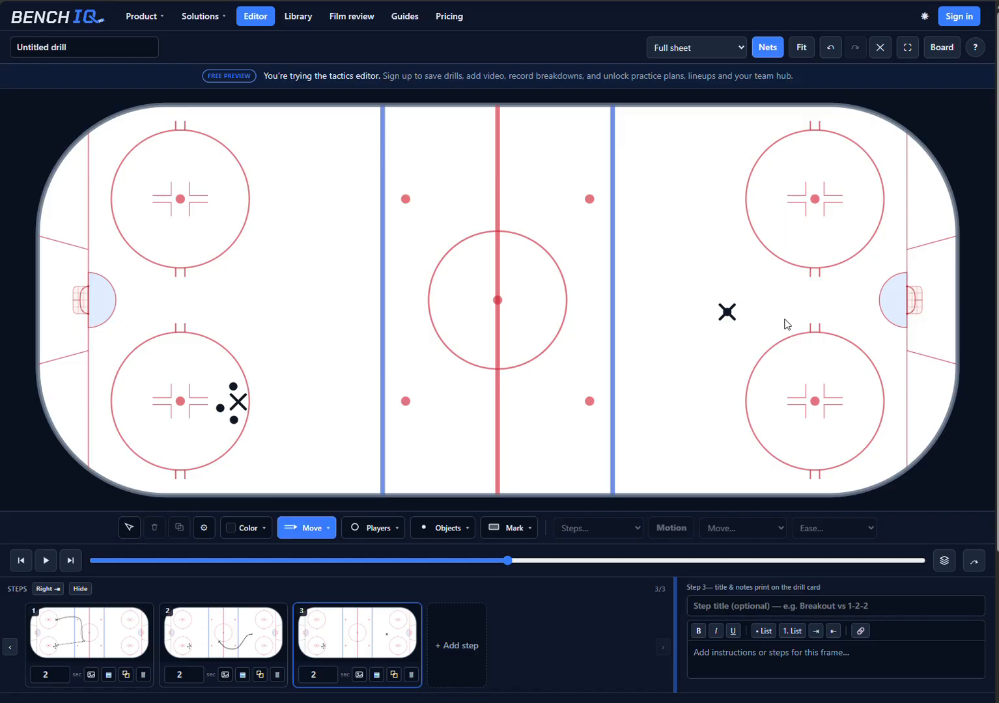
pyautogui.moveTo(732, 312); pyautogui.dragTo(876, 302)
# Step: Attach the shooter's puck to the shot line as a motion and continue into a fourth step
pyautogui.click(730, 316)
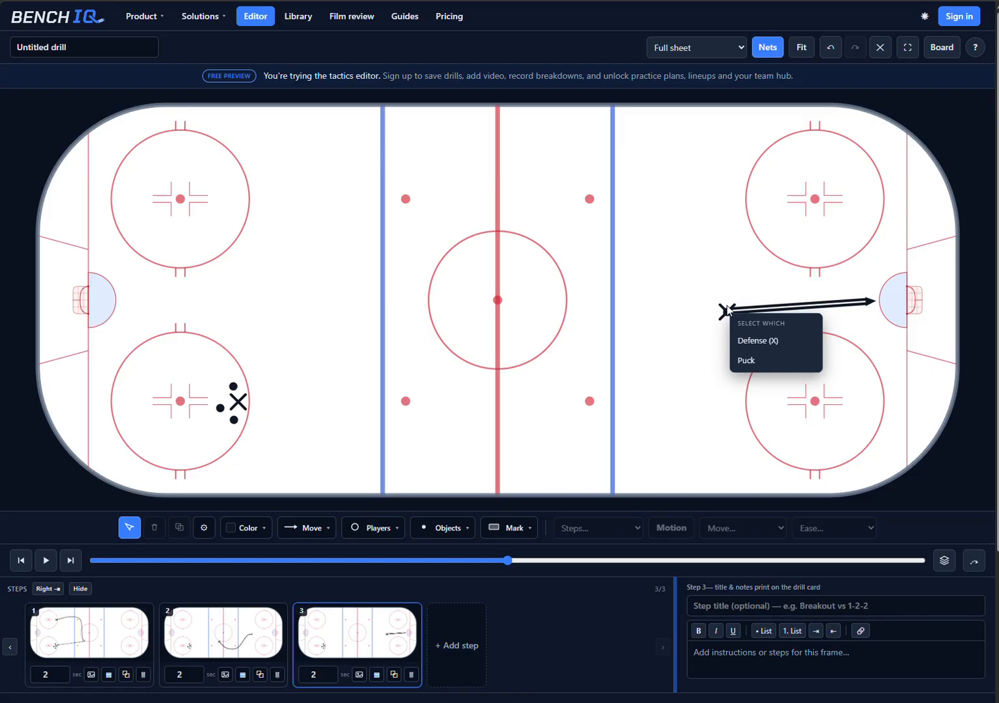
pyautogui.click(749, 361)
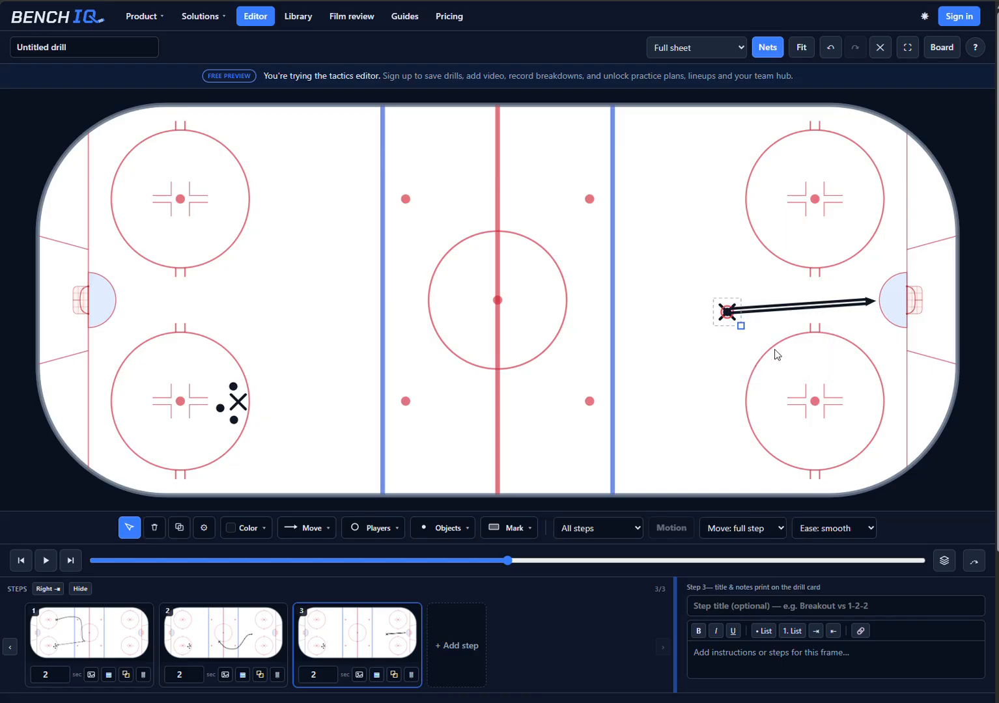
pyautogui.keyDown('shift'); pyautogui.click(827, 304); pyautogui.keyUp('shift')
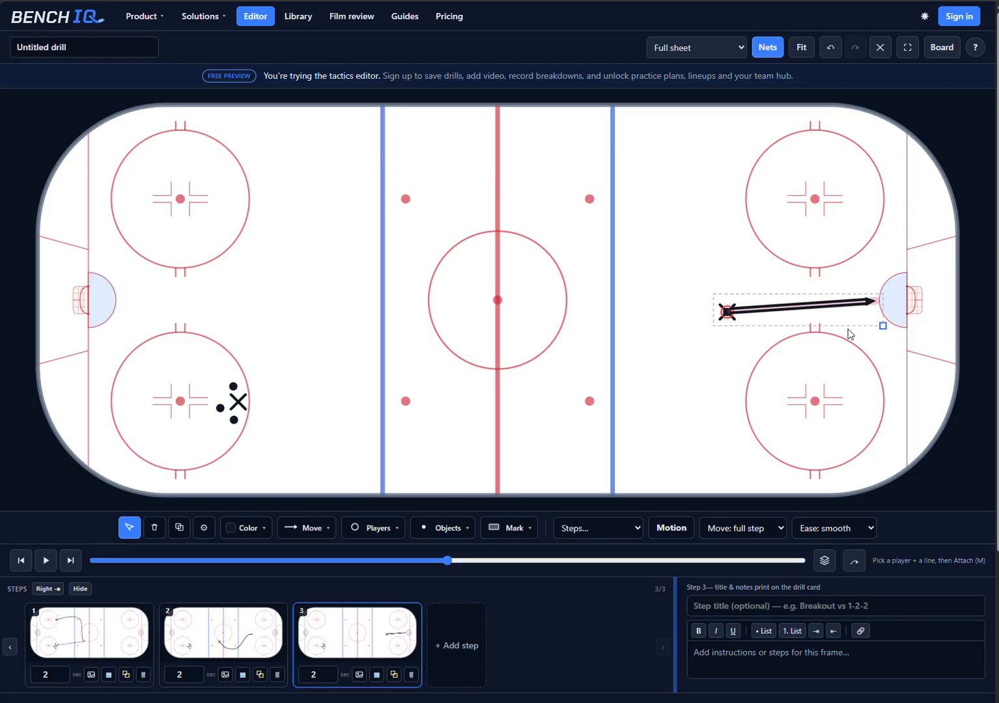
pyautogui.click(661, 526)
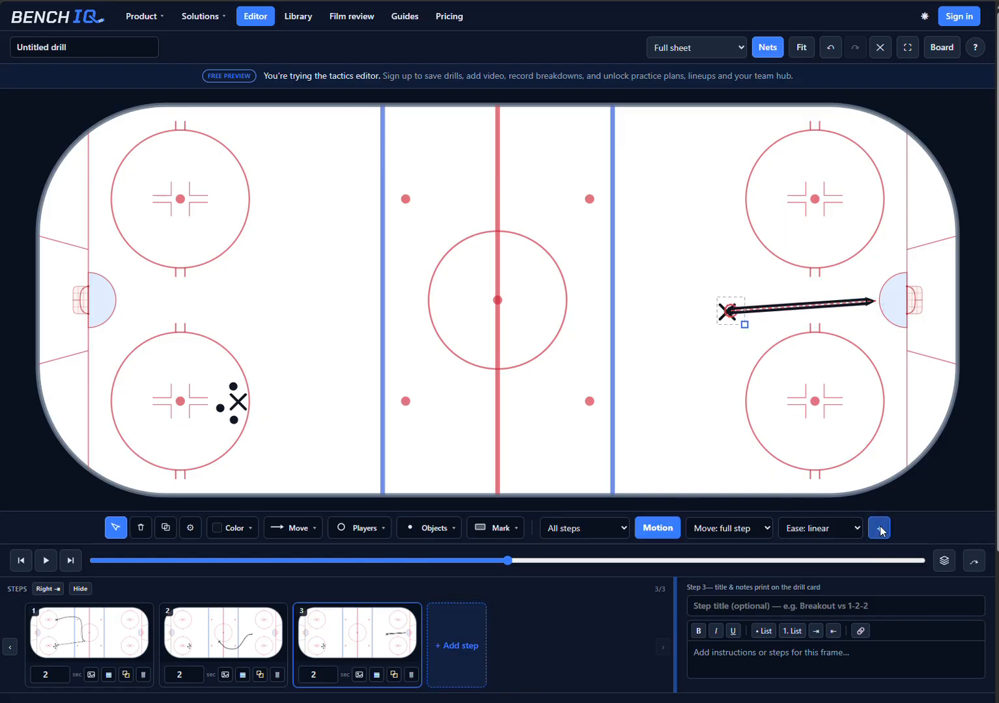
pyautogui.click(879, 527)
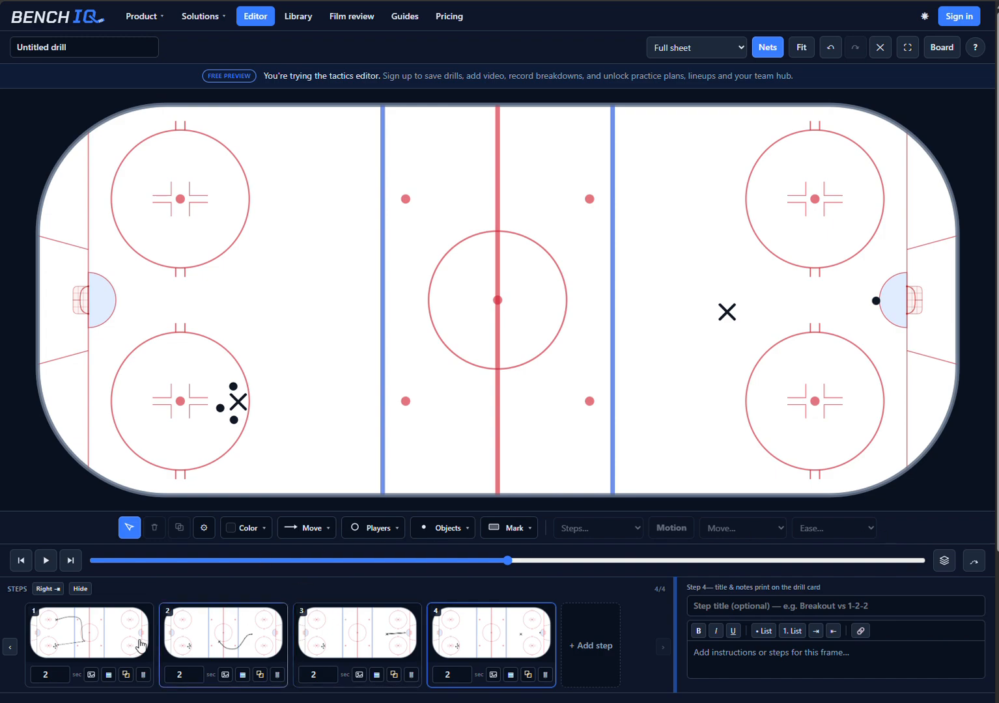
# Step: Play the whole drill animation from the first step
pyautogui.click(47, 629)
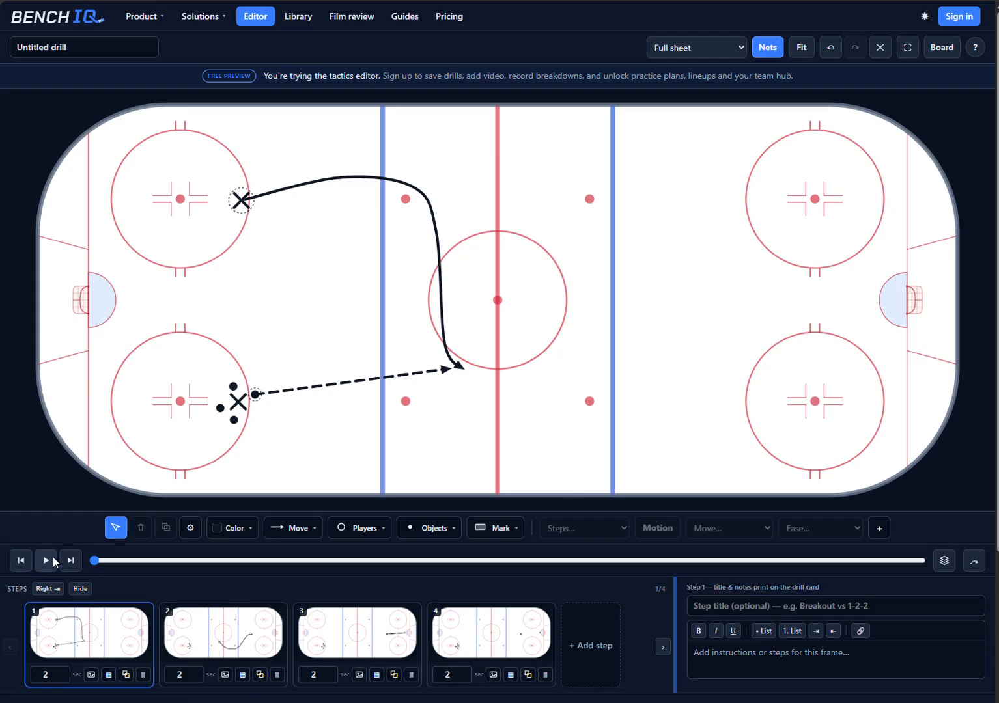
pyautogui.click(50, 559)
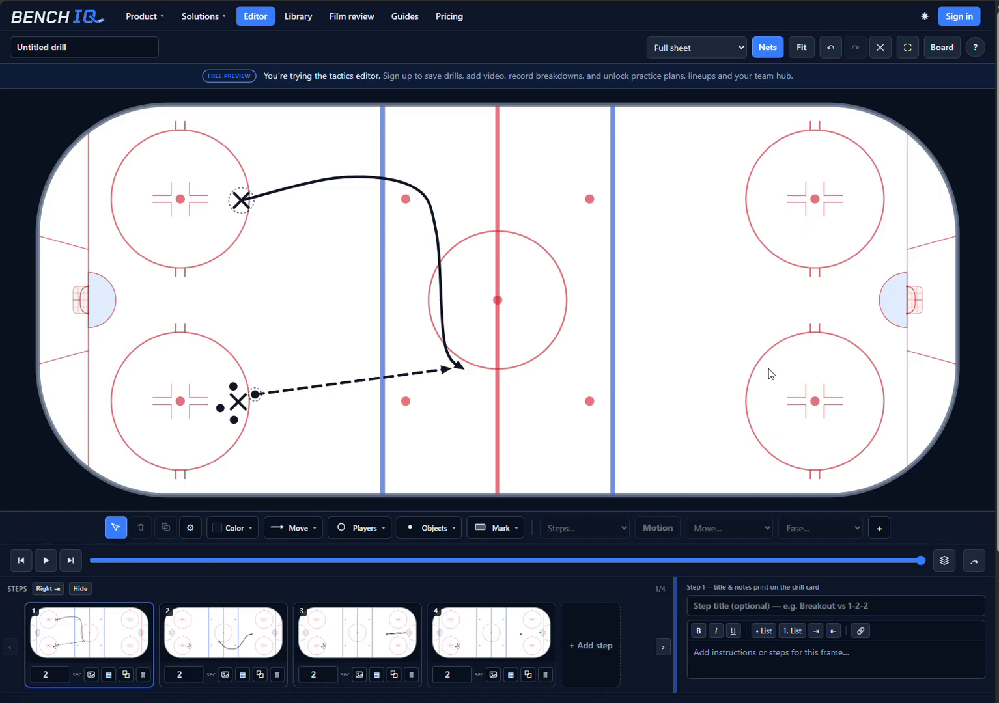
# Step: Overlay the neighbouring steps as colored ghosts, review all four steps back to the first, and turn the overlay off
pyautogui.click(945, 563)
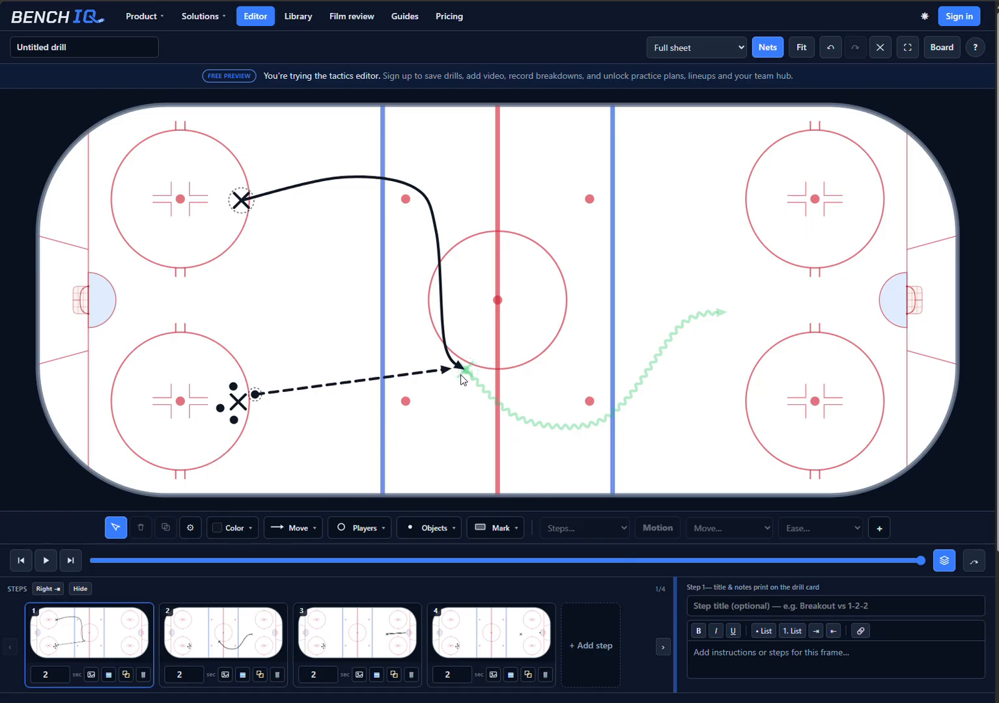
pyautogui.click(201, 633)
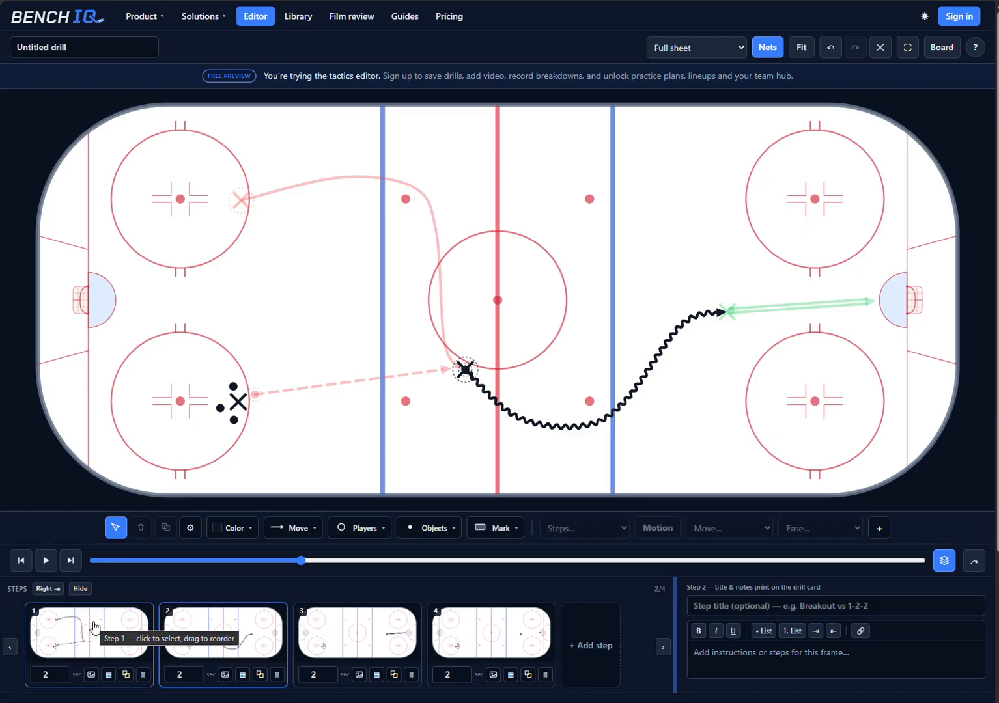
pyautogui.click(360, 622)
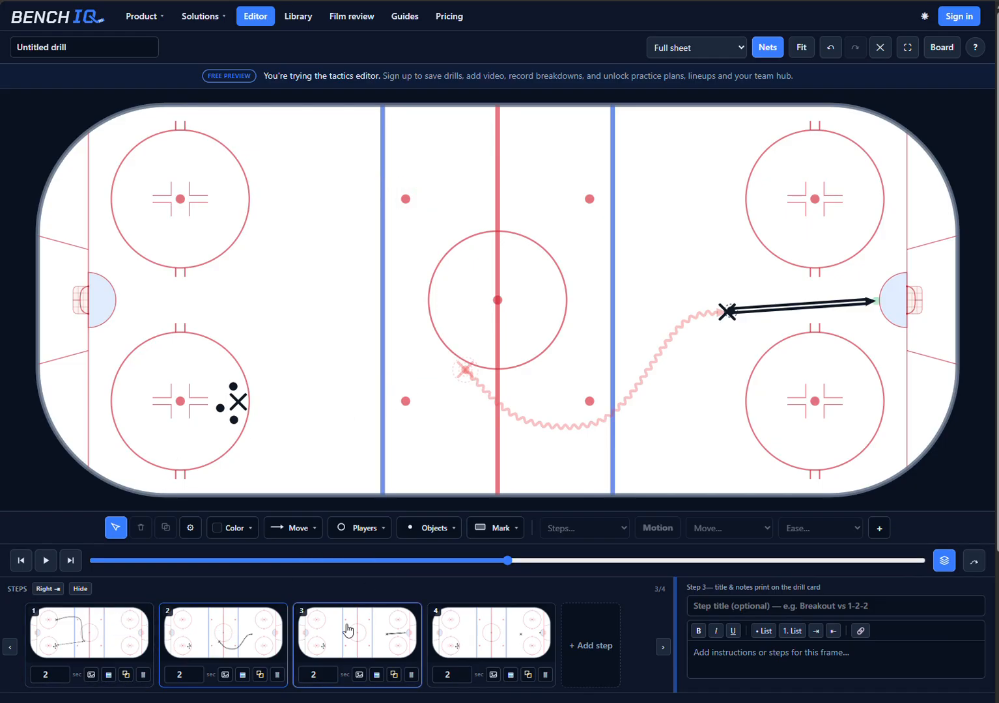
pyautogui.click(461, 631)
pyautogui.click(335, 637)
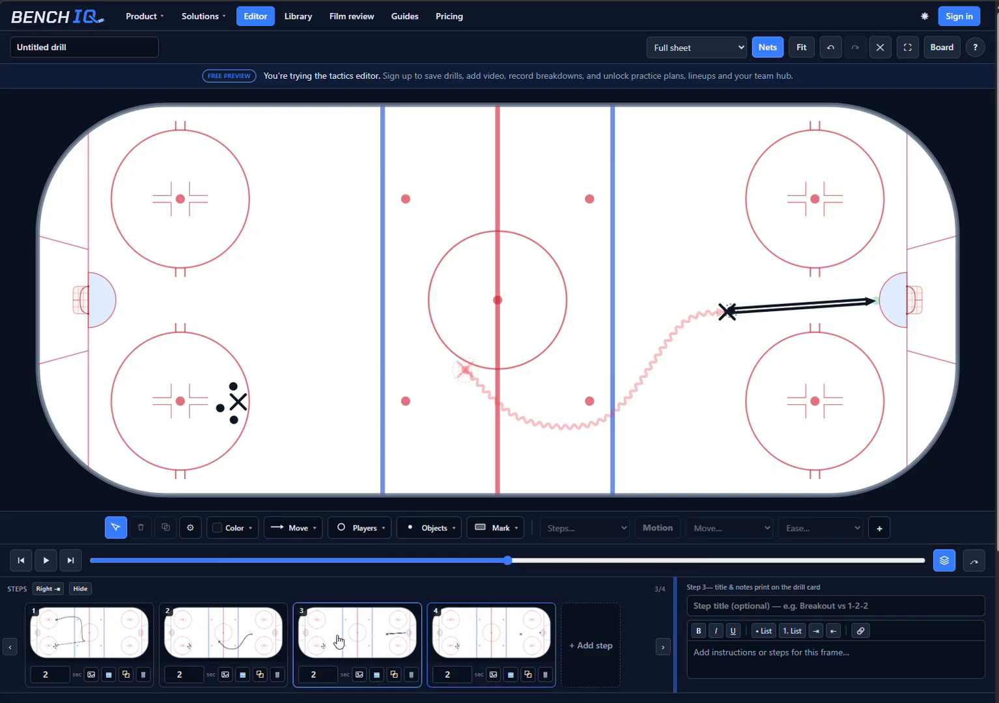
pyautogui.click(236, 628)
pyautogui.click(112, 630)
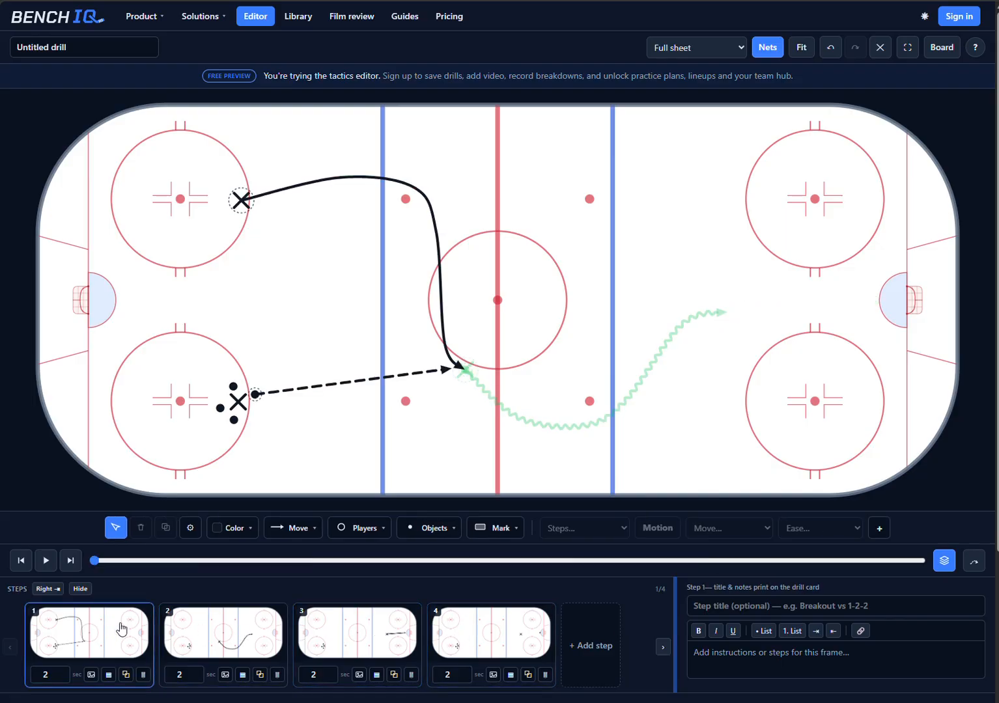
pyautogui.click(945, 561)
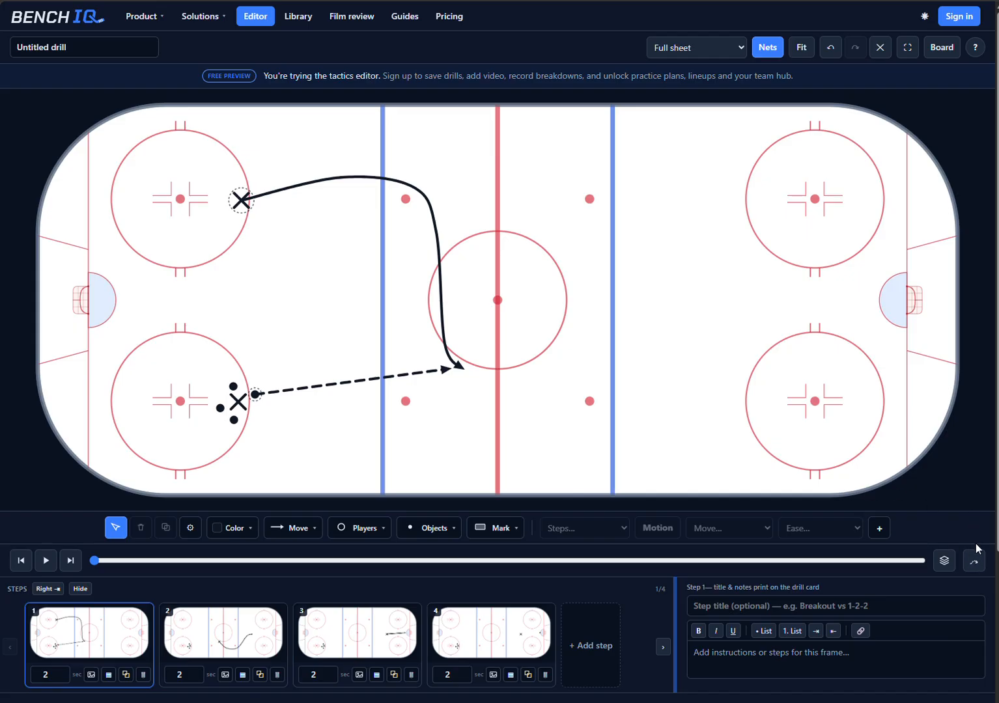
# Step: Compare the drill's playback from the first step with the movement-line display switched off and on, leaving it off
pyautogui.click(974, 561)
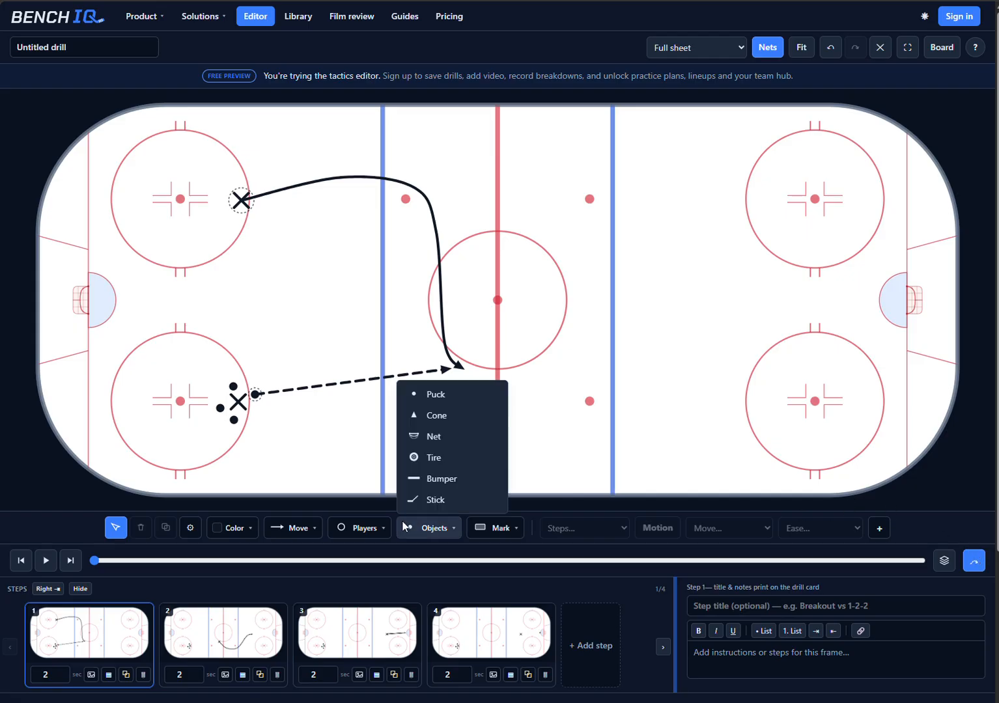
pyautogui.click(973, 564)
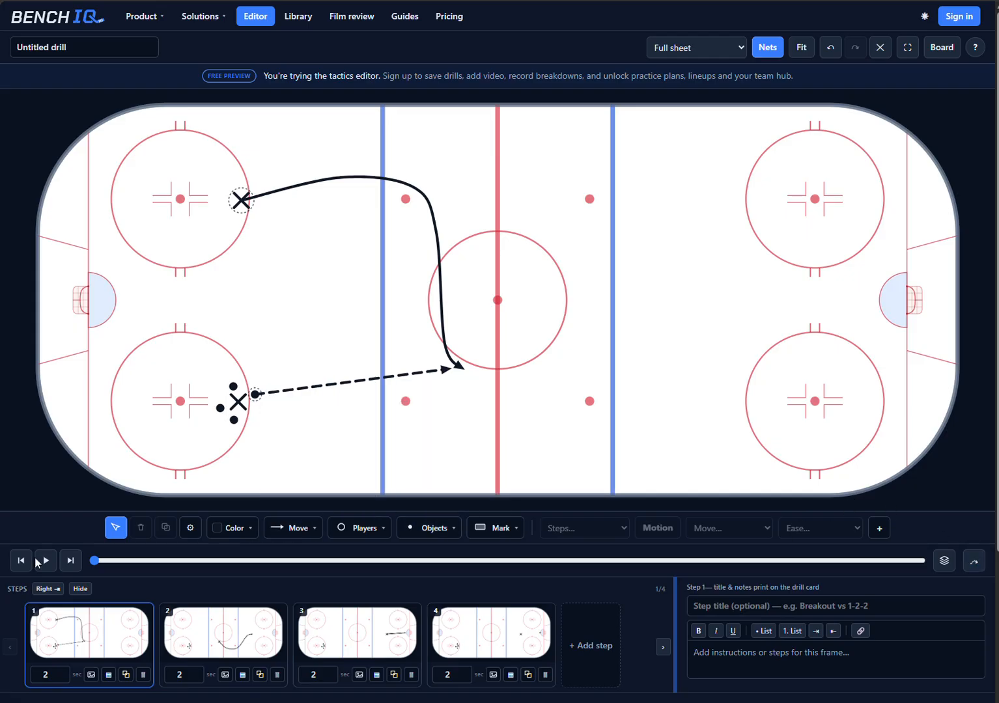
pyautogui.click(37, 560)
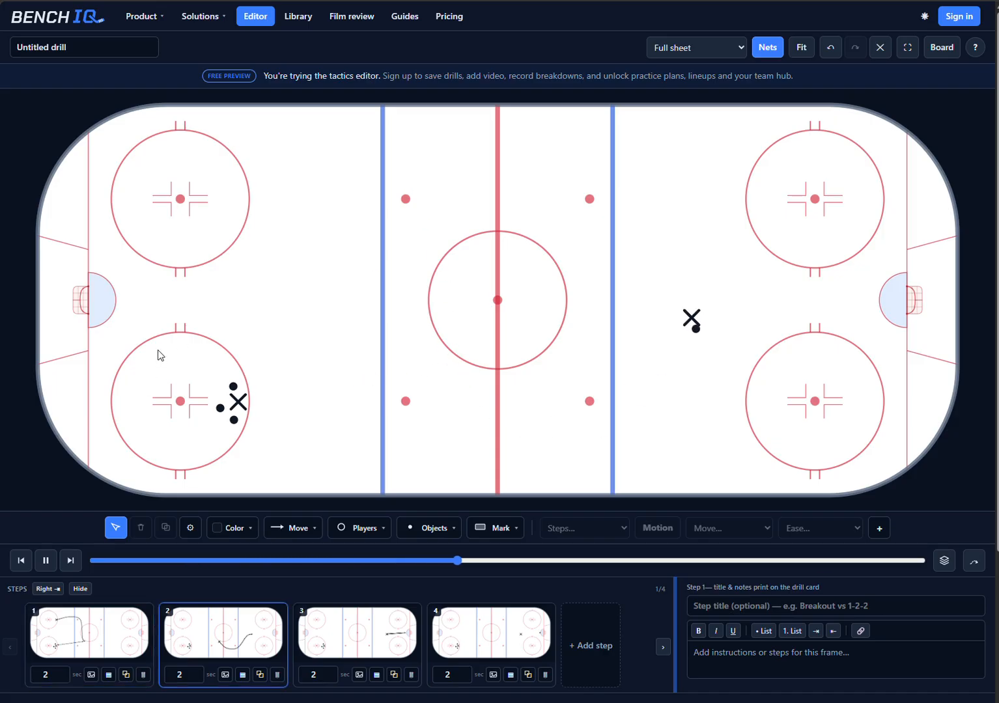
pyautogui.click(21, 561)
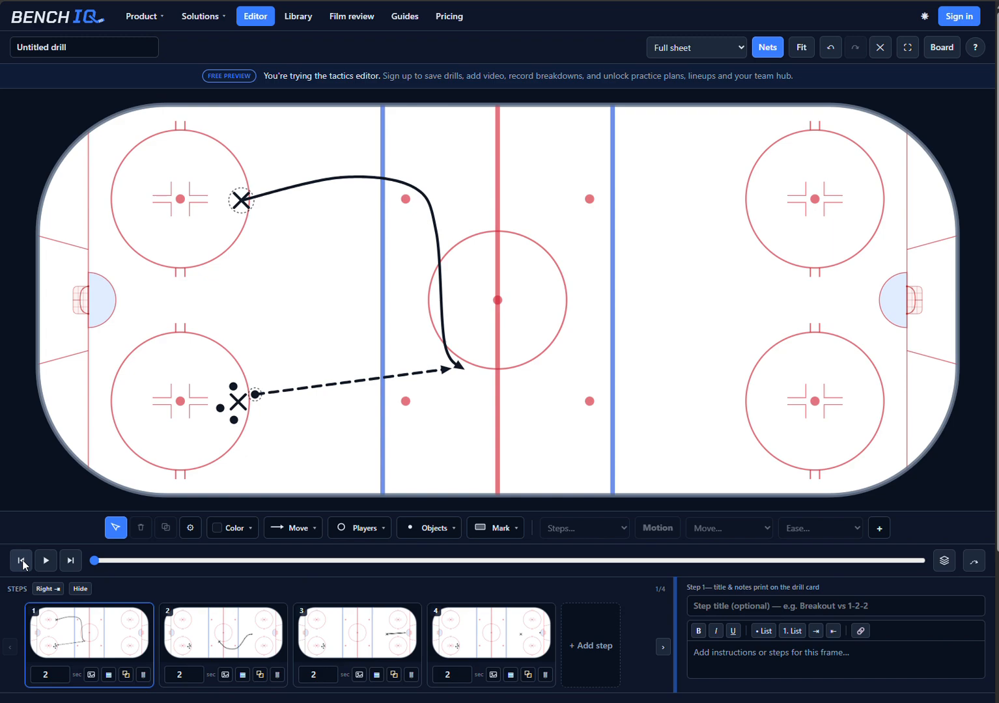
pyautogui.click(973, 561)
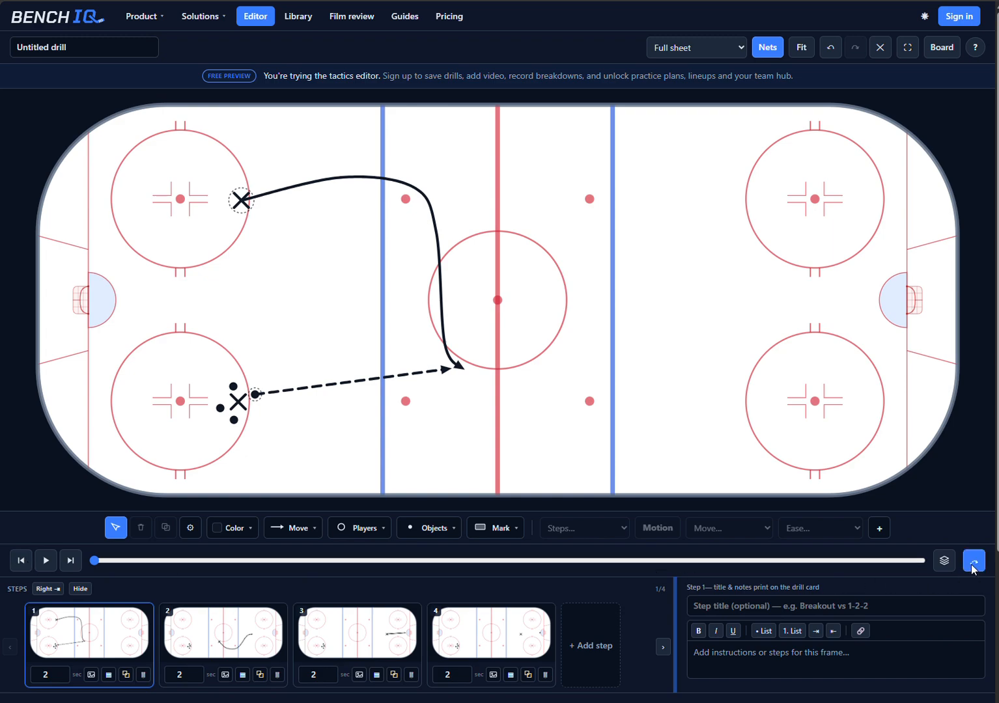
pyautogui.click(44, 561)
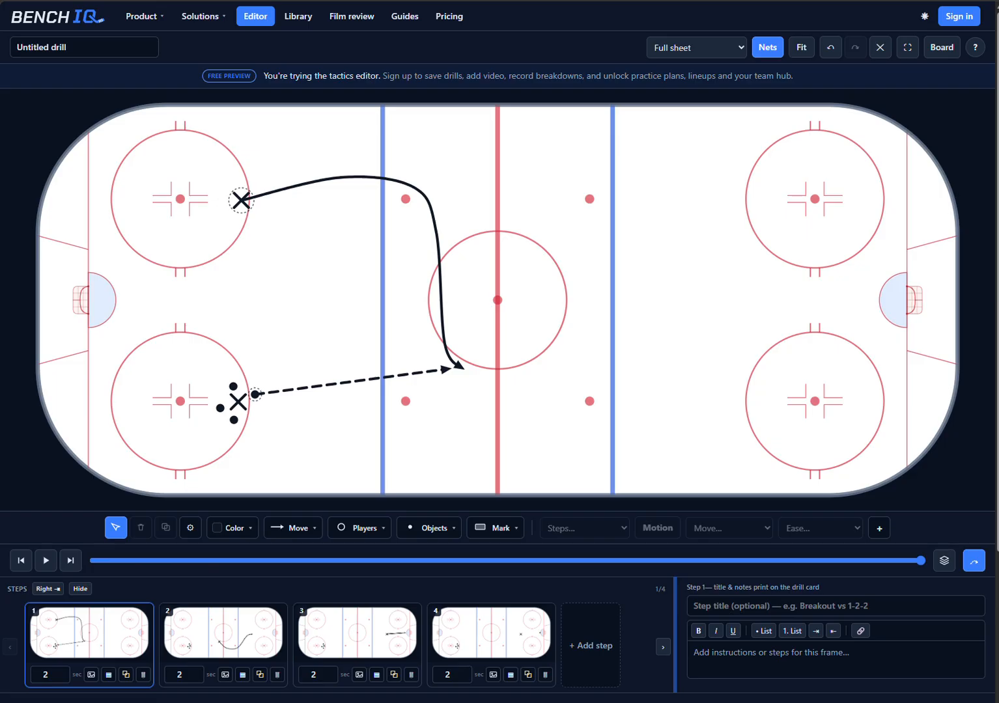
pyautogui.click(973, 561)
# Step: Set the passed puck's motion in step 1 to the second ½ with decelerate easing, and play the drill
pyautogui.click(257, 395)
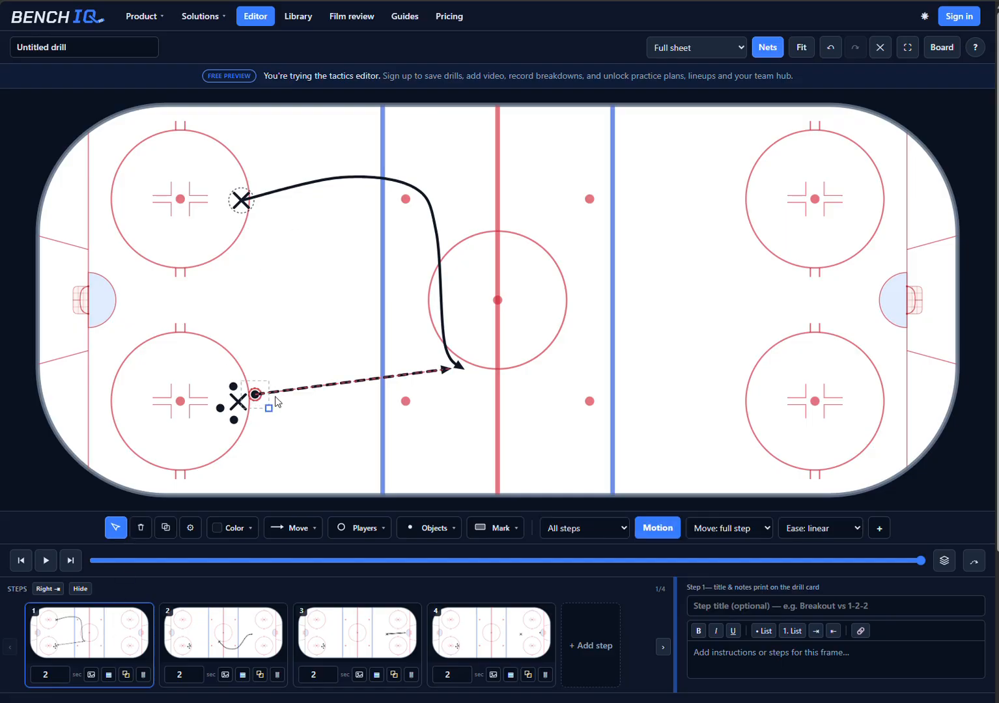
pyautogui.click(728, 530)
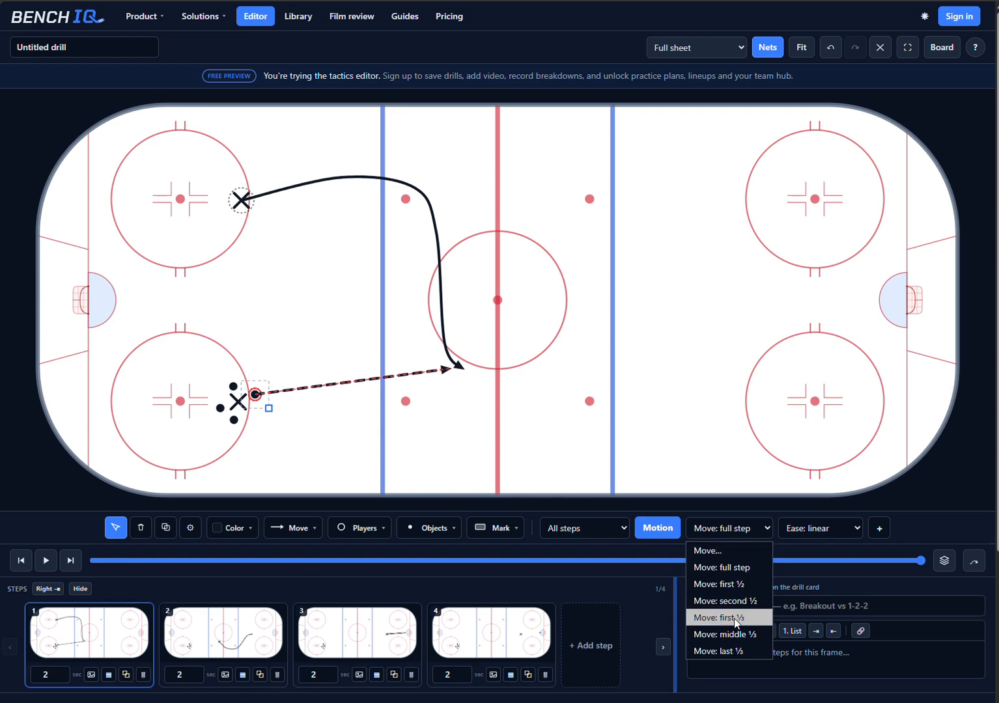
pyautogui.click(735, 602)
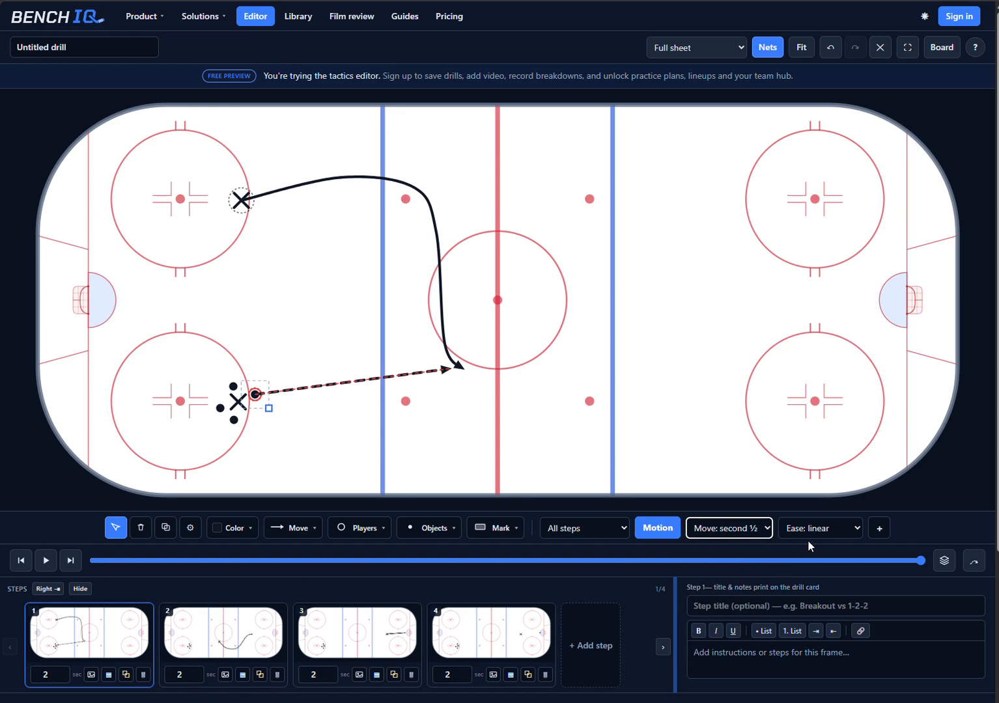
pyautogui.click(826, 530)
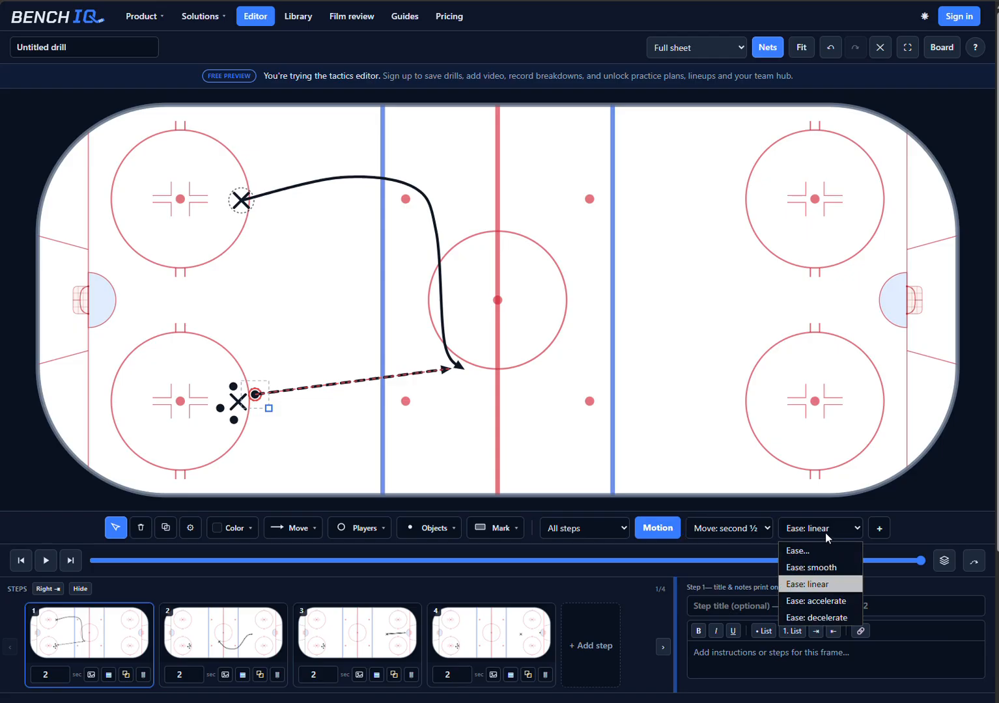
pyautogui.click(826, 617)
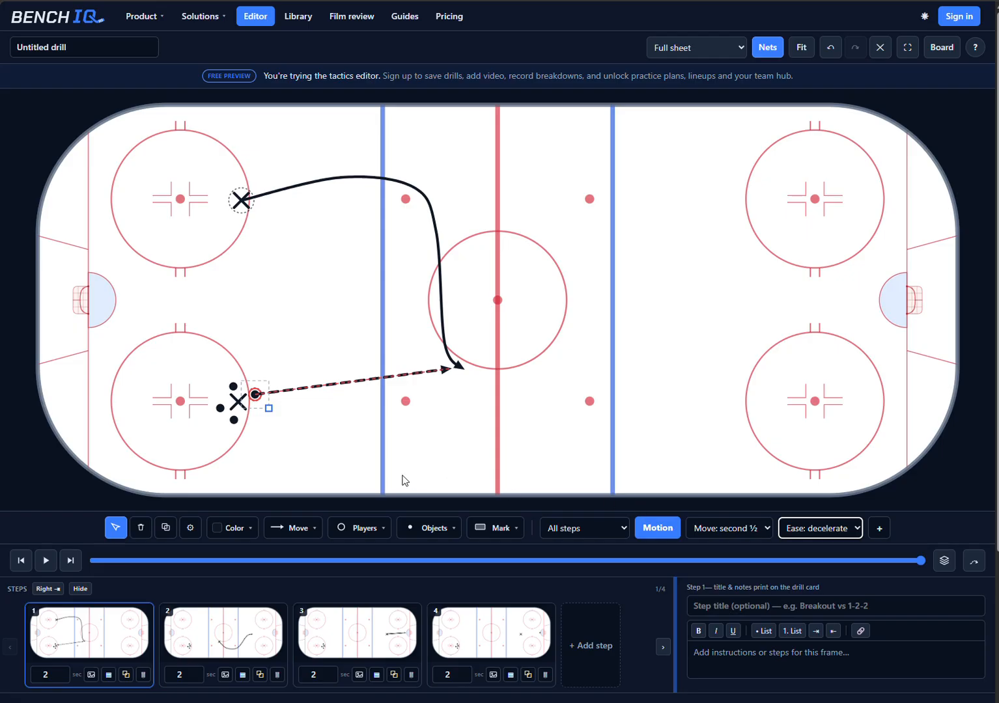
pyautogui.click(46, 562)
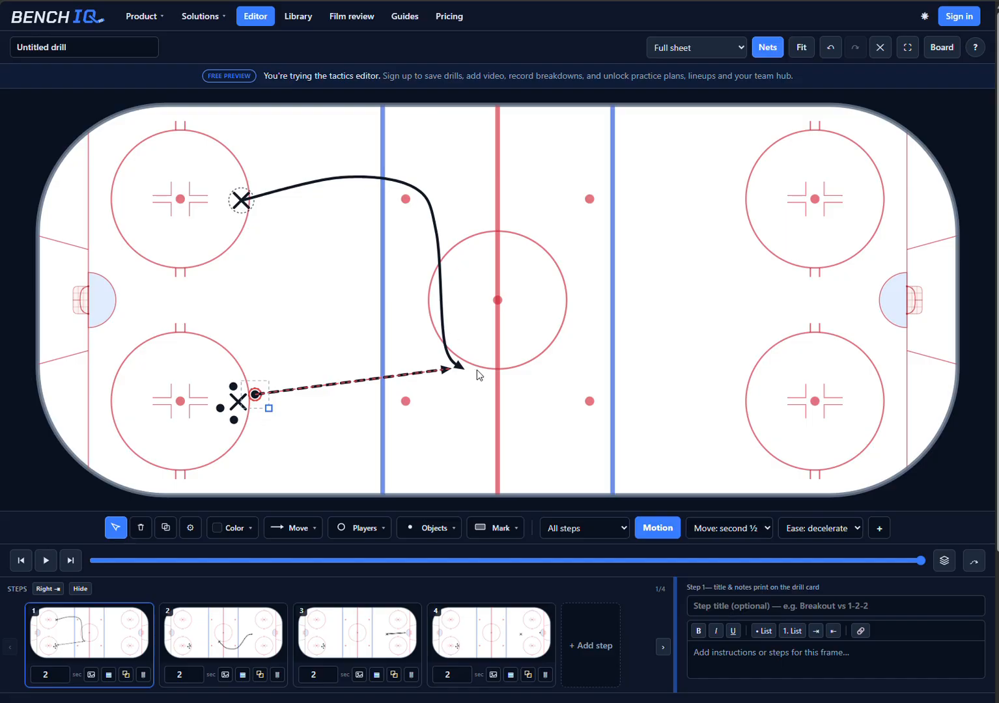
# Step: Set the length of step 3, the shot, to 0.5 seconds and replay the drill from step 1
pyautogui.click(459, 637)
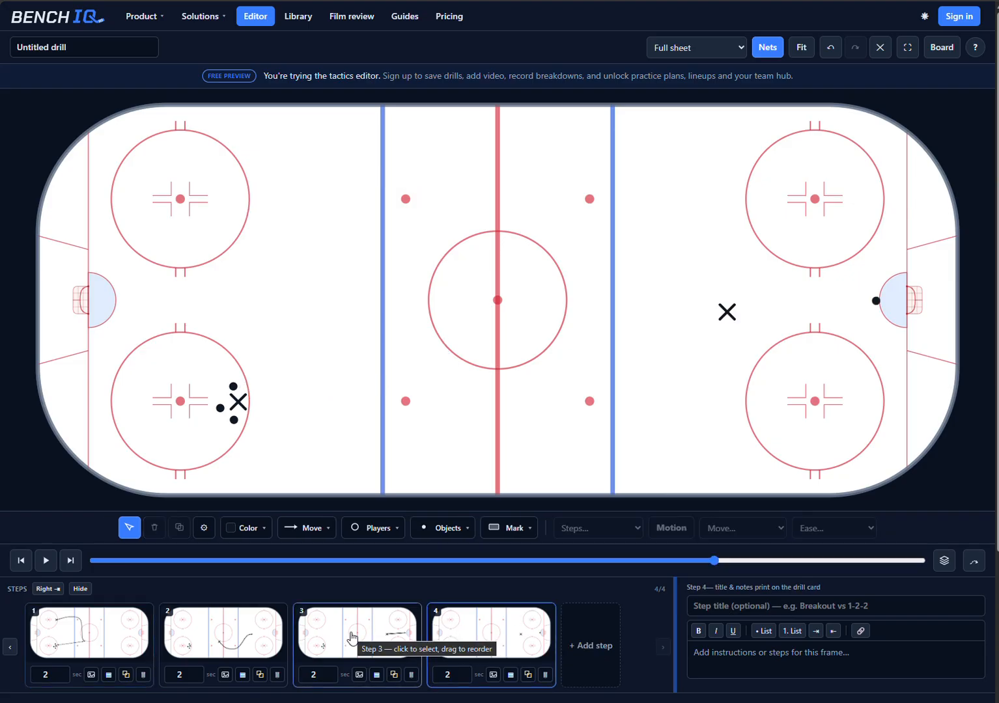
pyautogui.click(403, 626)
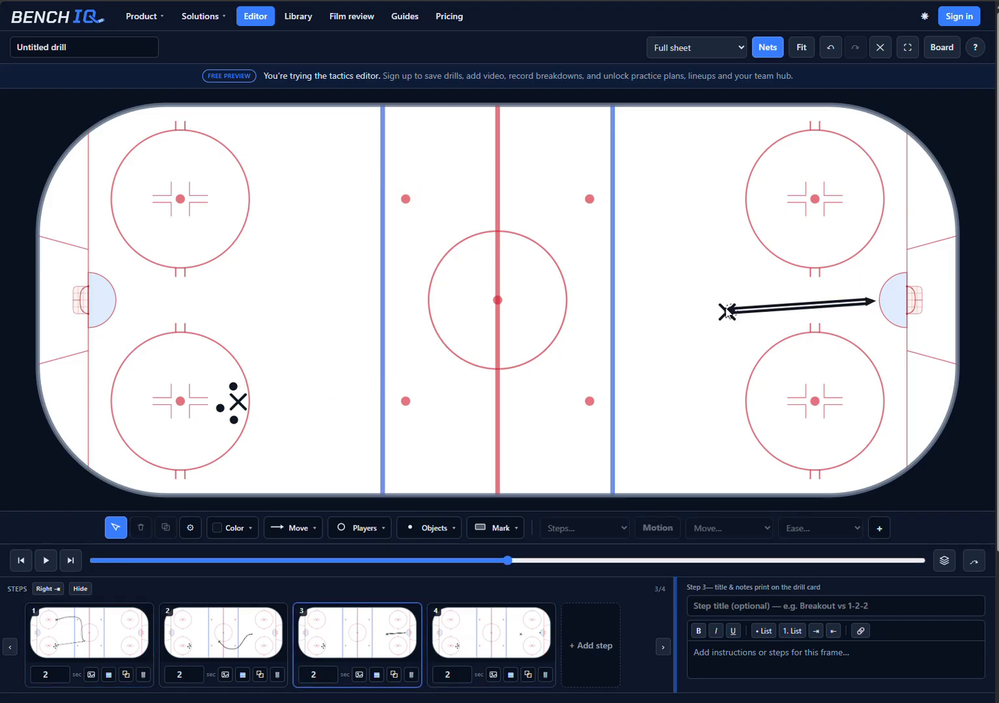
pyautogui.click(321, 674)
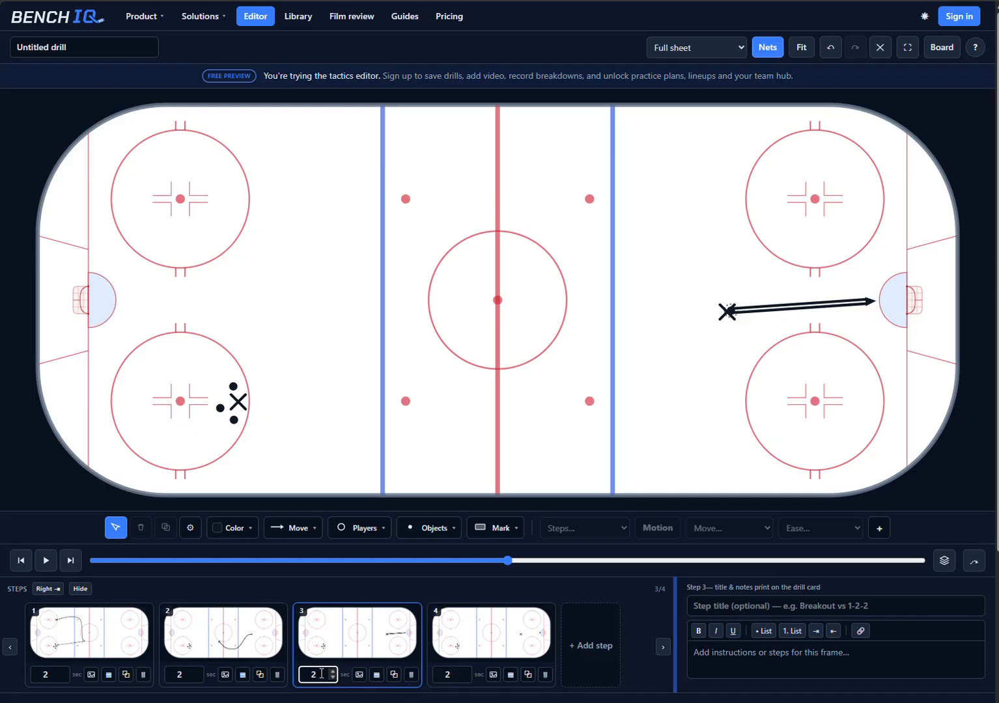
pyautogui.doubleClick(321, 674)
pyautogui.write('.5')
pyautogui.click(292, 584)
pyautogui.click(83, 631)
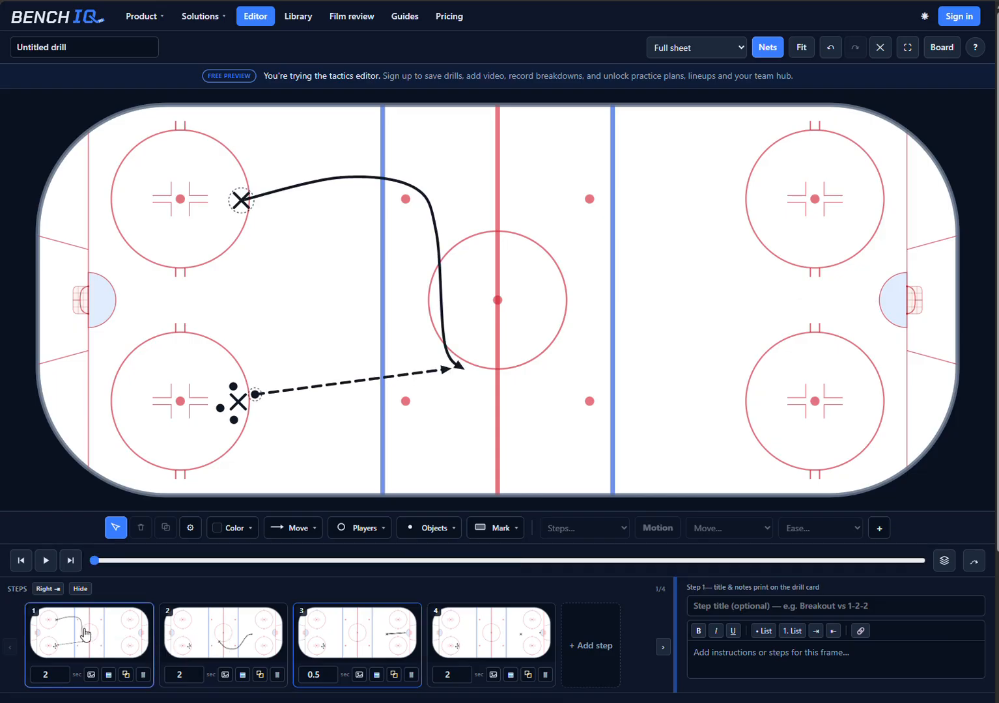
pyautogui.click(39, 561)
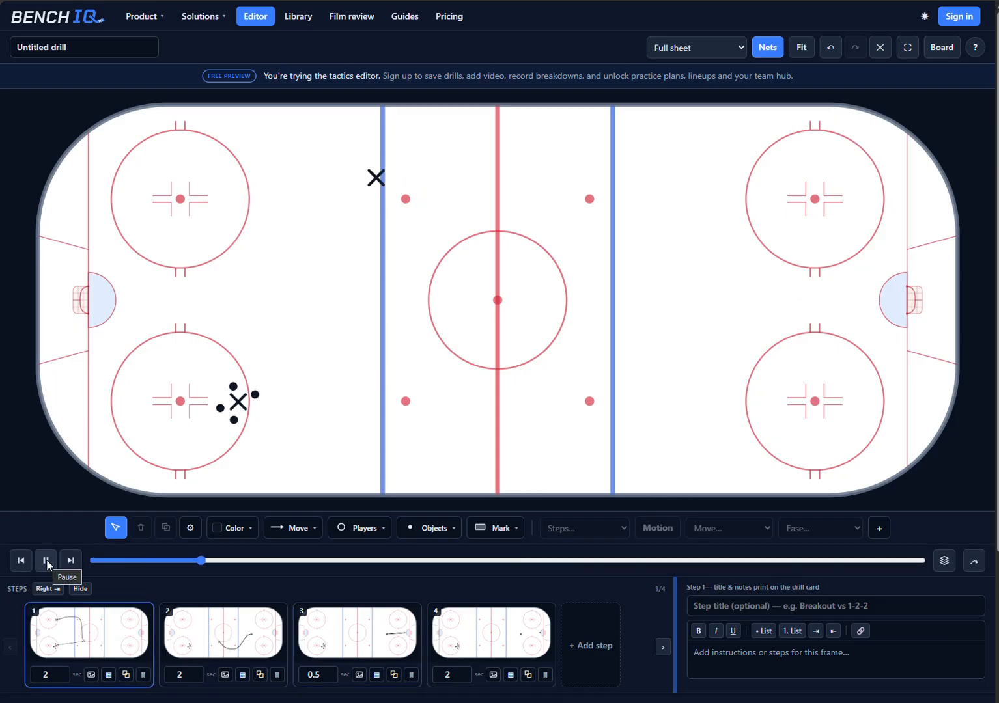